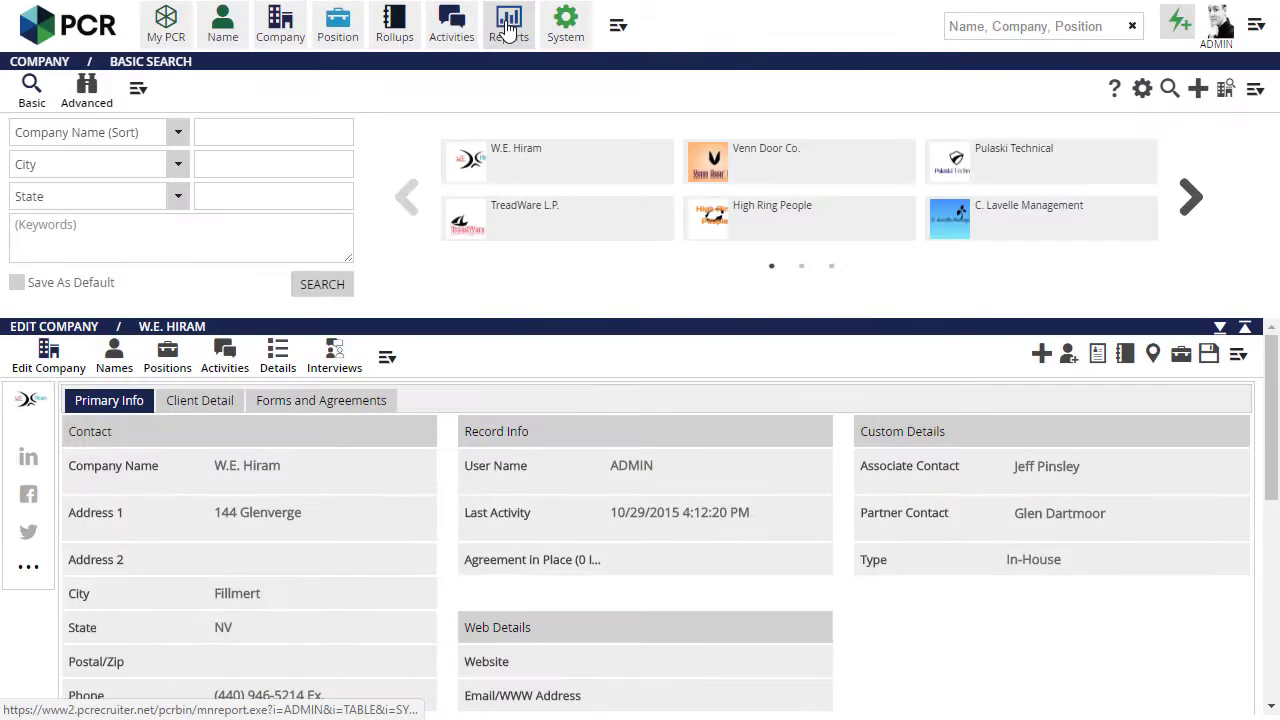
# Step: Show the Custom Applicant Tracking Reports list in Manage Custom Reports, which has no reports yet
pyautogui.click(508, 24)
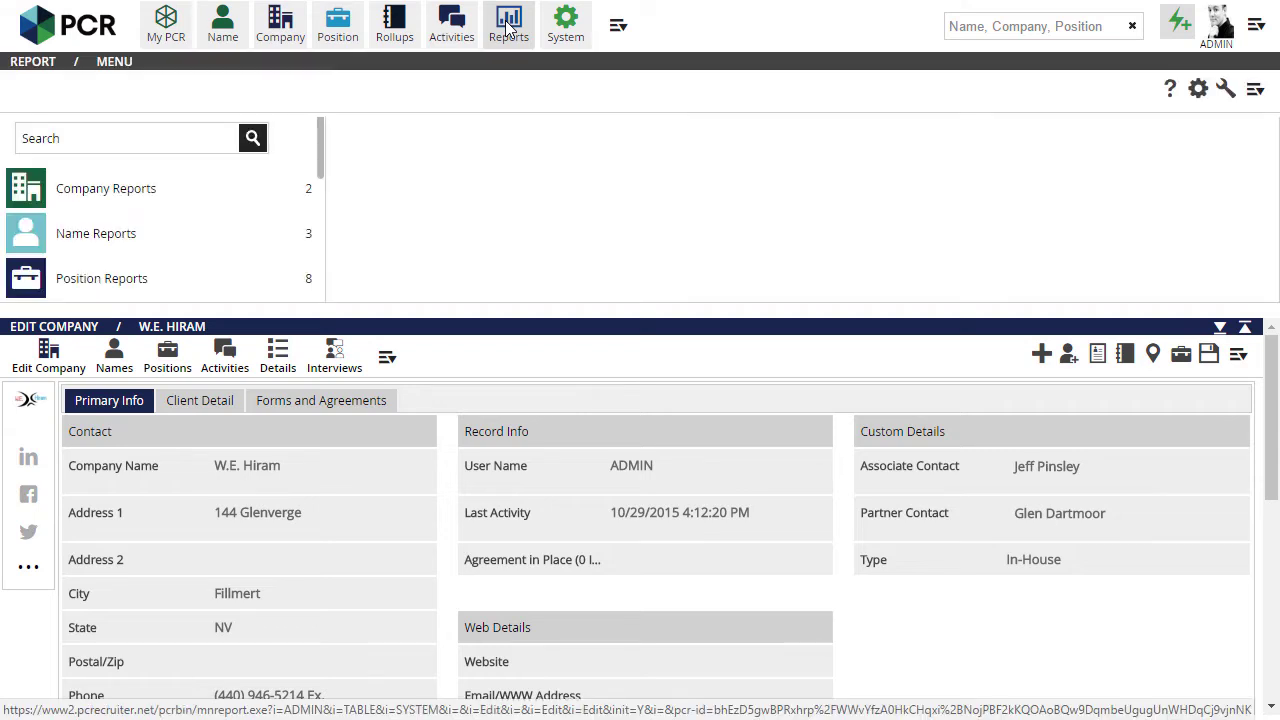
pyautogui.click(1199, 94)
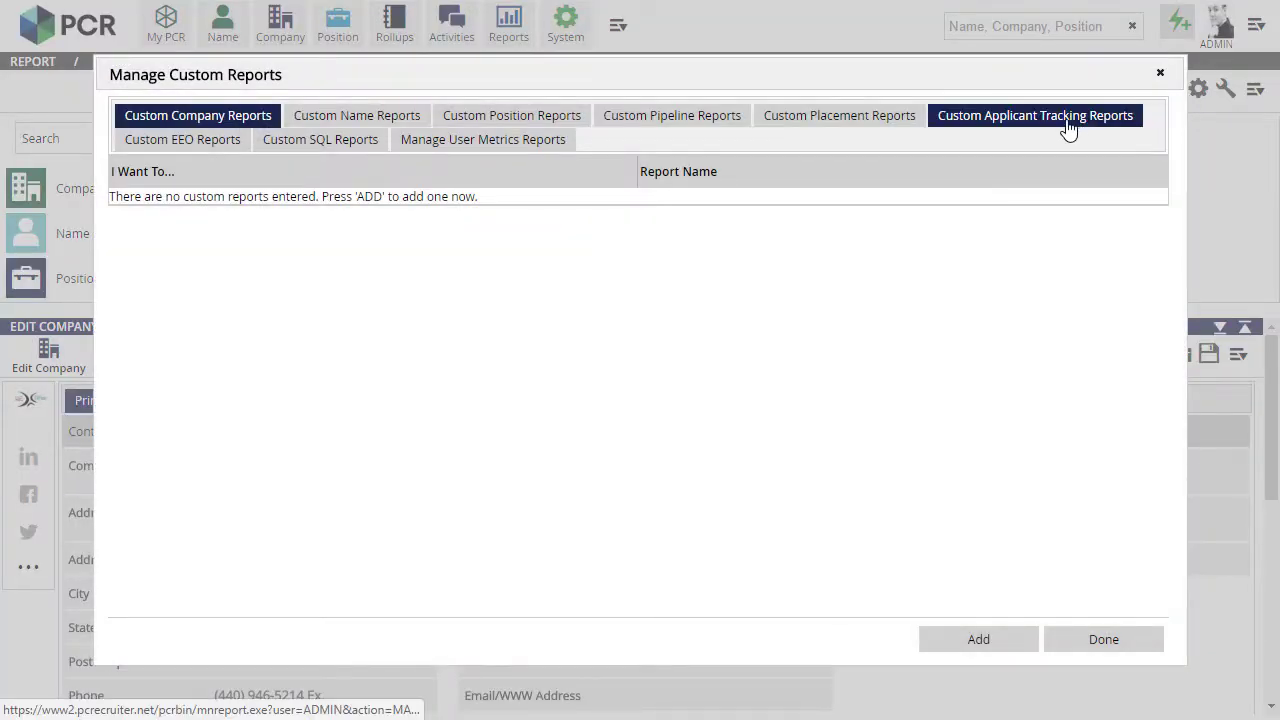
pyautogui.click(1068, 125)
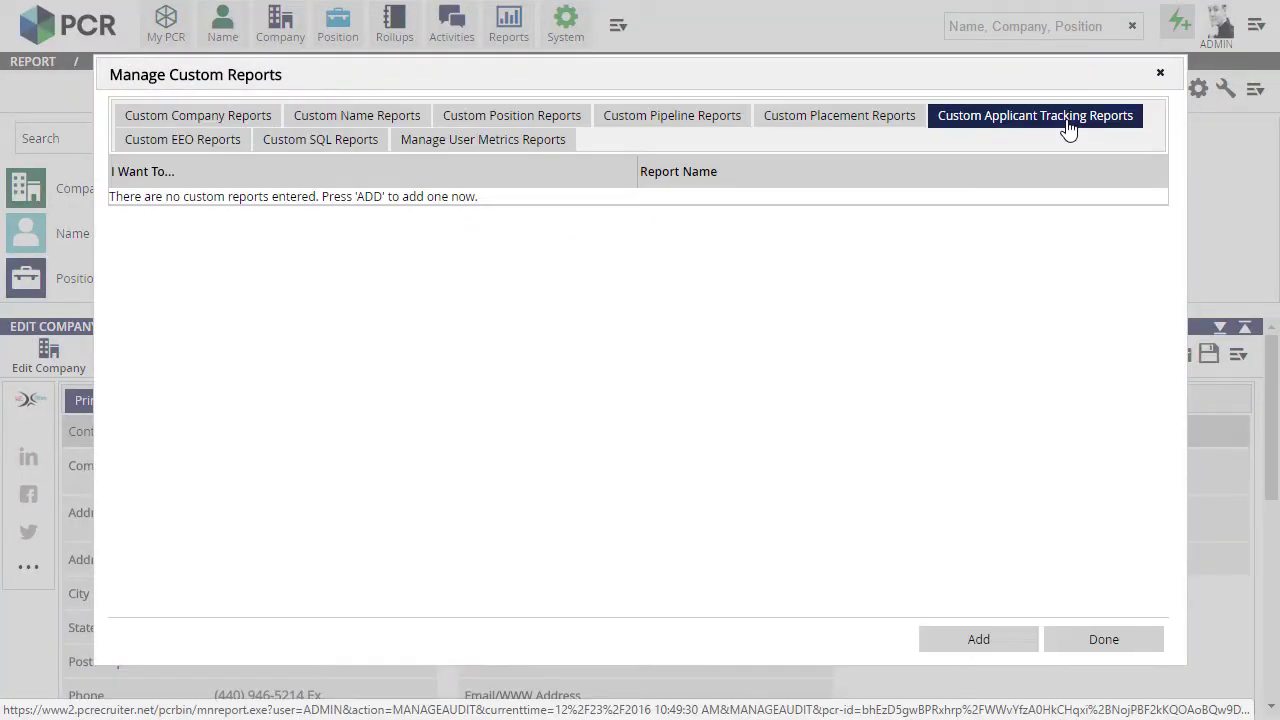
# Step: Add a new custom applicant tracking report and replace the [[Report Title]] placeholder with 'Custom Placement Rep…'
pyautogui.click(963, 645)
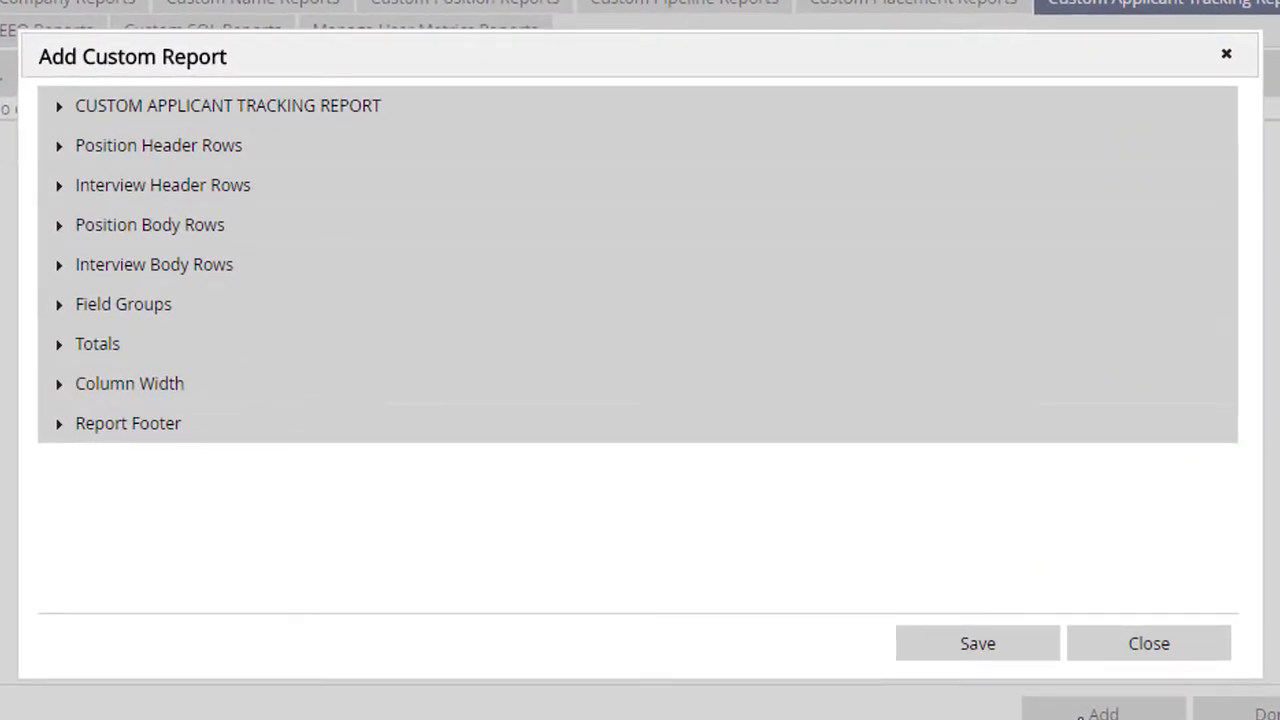
pyautogui.click(600, 112)
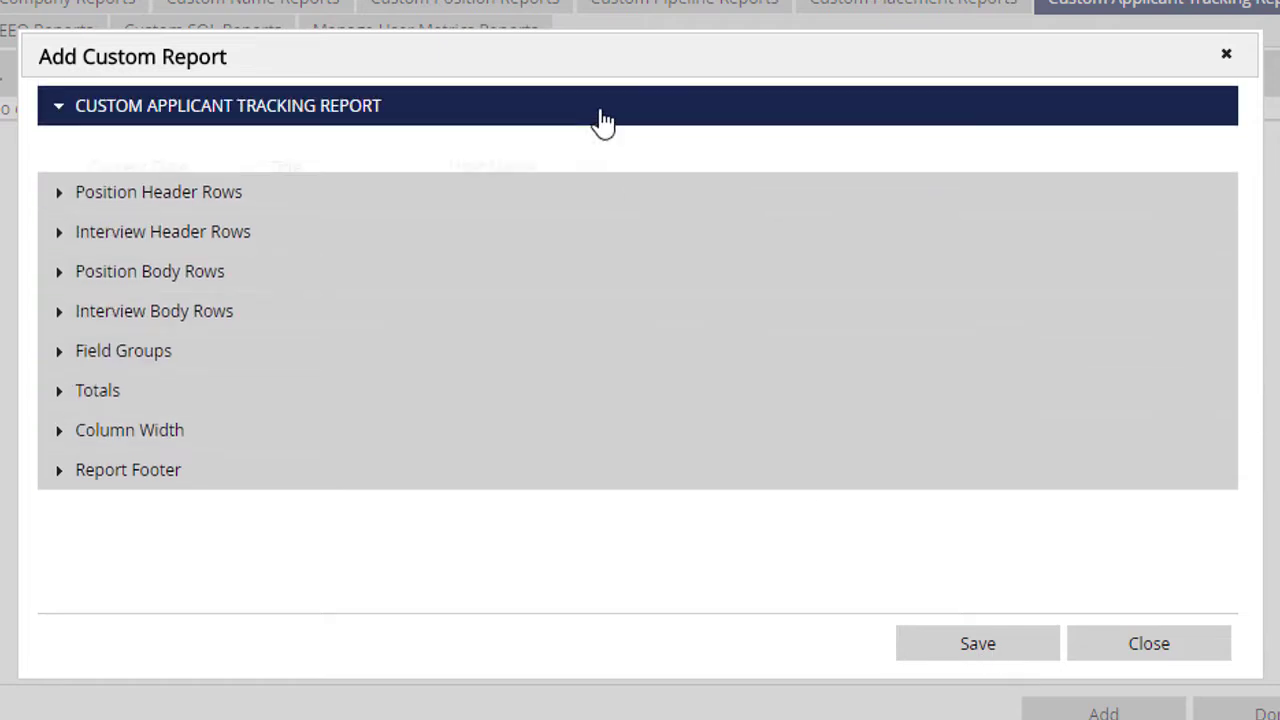
pyautogui.moveTo(431, 199); pyautogui.dragTo(200, 194)
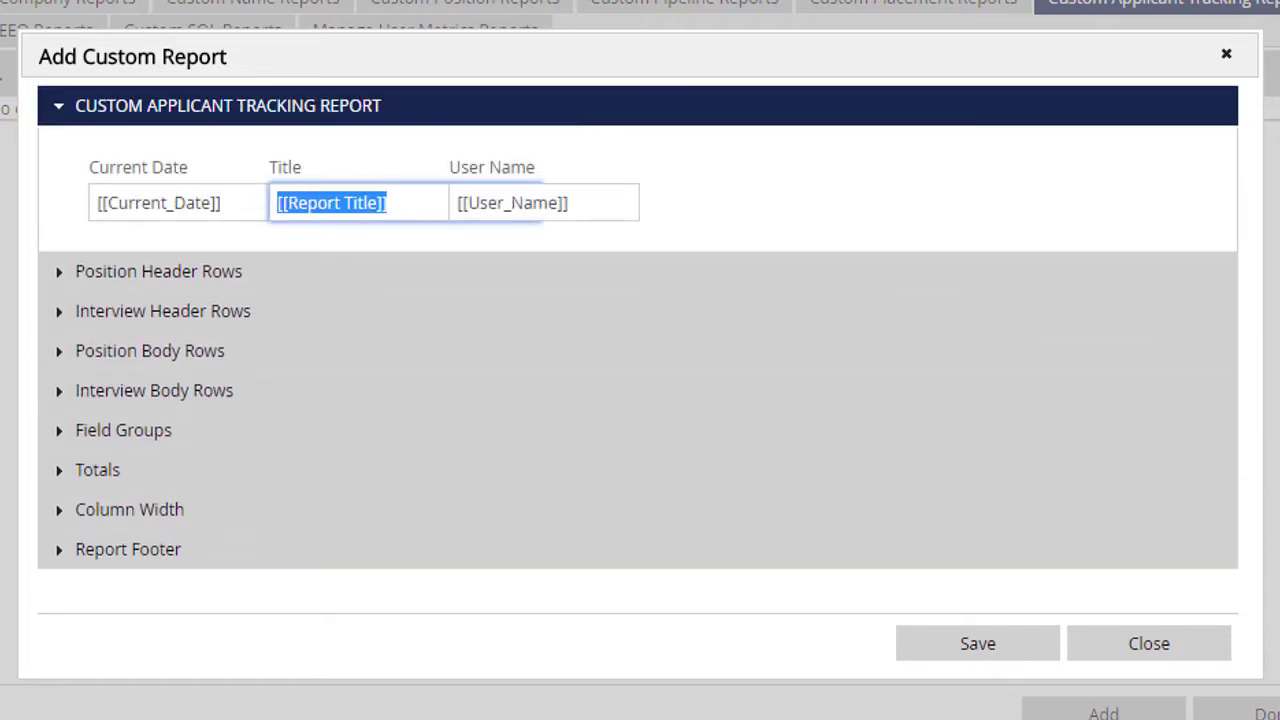
pyautogui.write('Custom Placement Re')
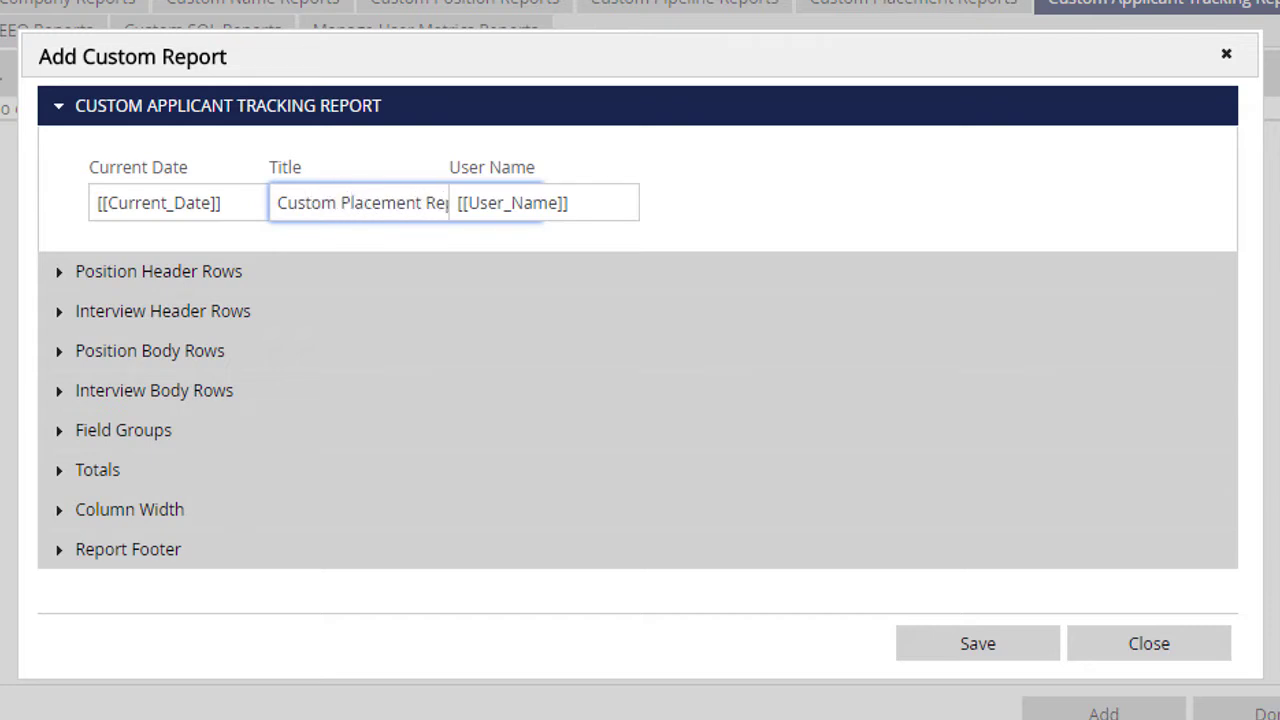
# Step: Put Position.Job_Title in the first position body column
pyautogui.click(149, 366)
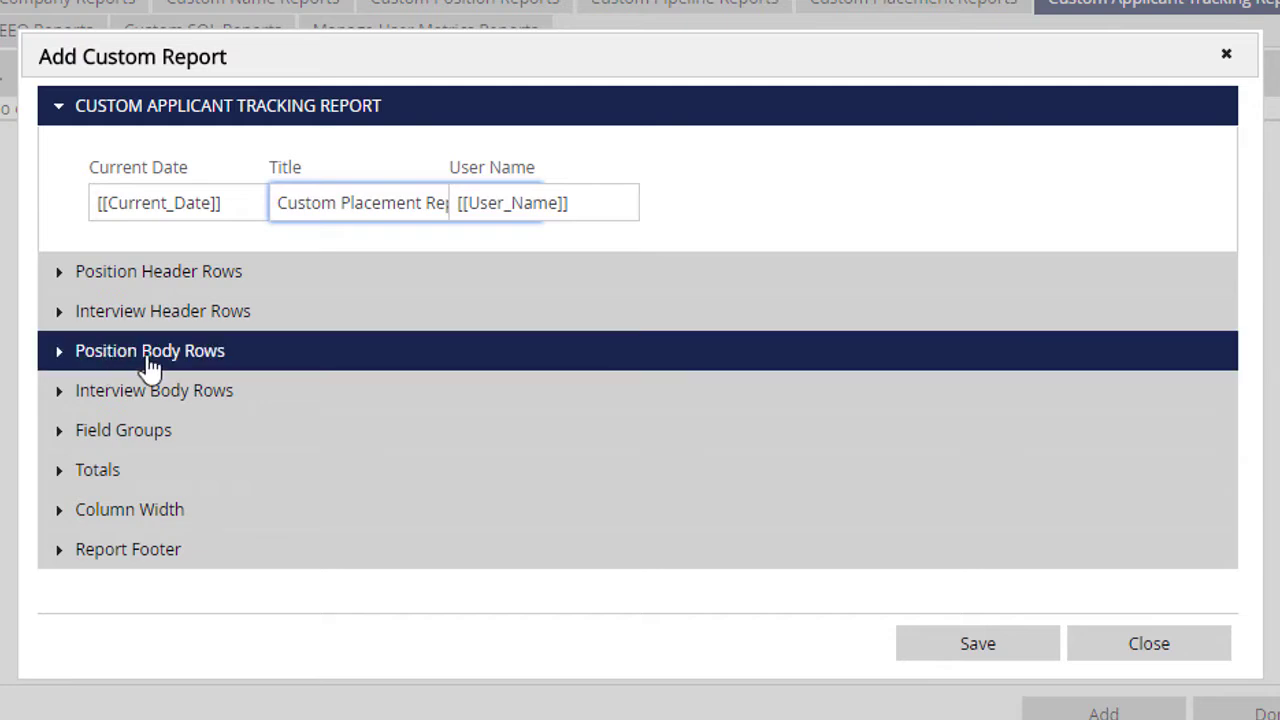
pyautogui.click(146, 426)
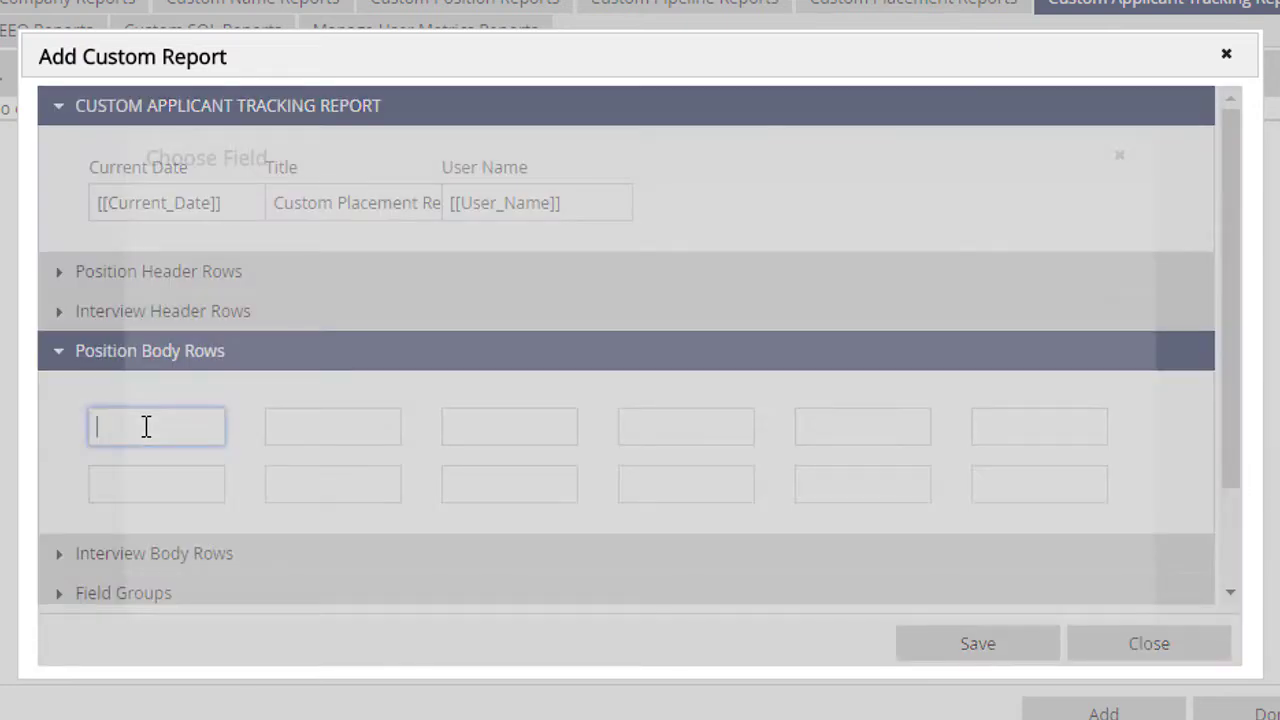
pyautogui.scroll(-20, 326, 466)
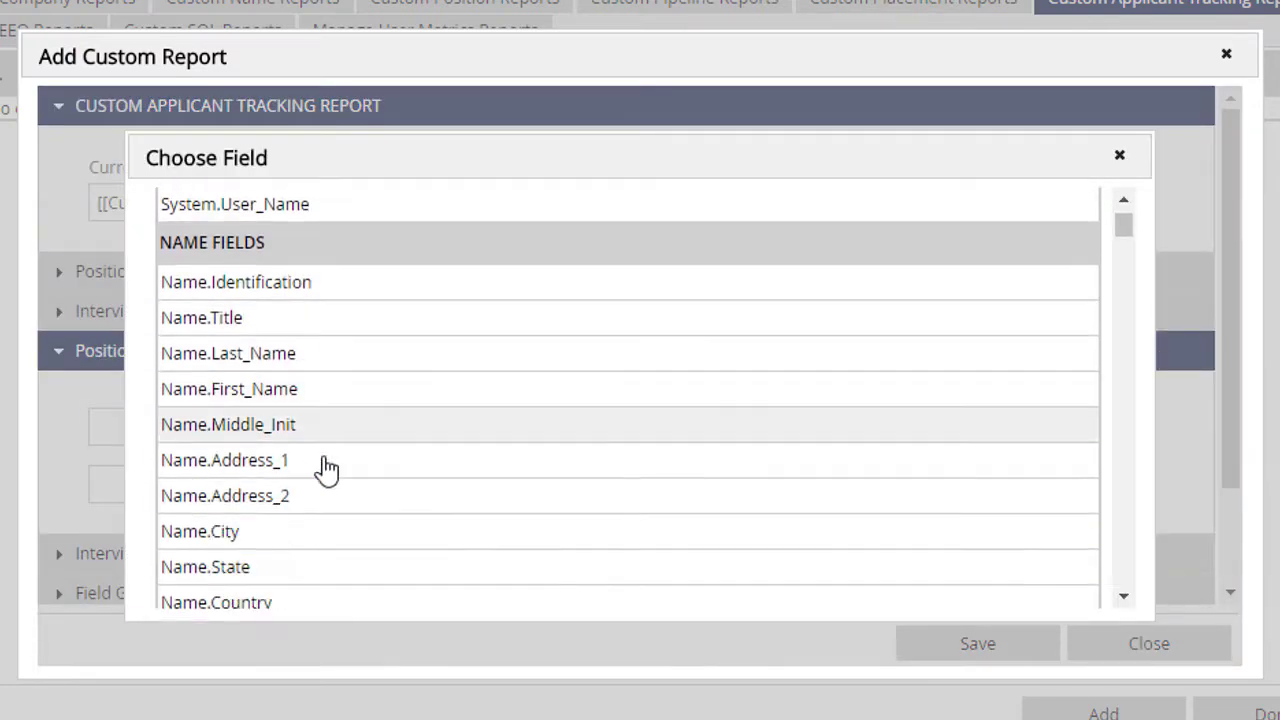
pyautogui.scroll(4, 354, 531)
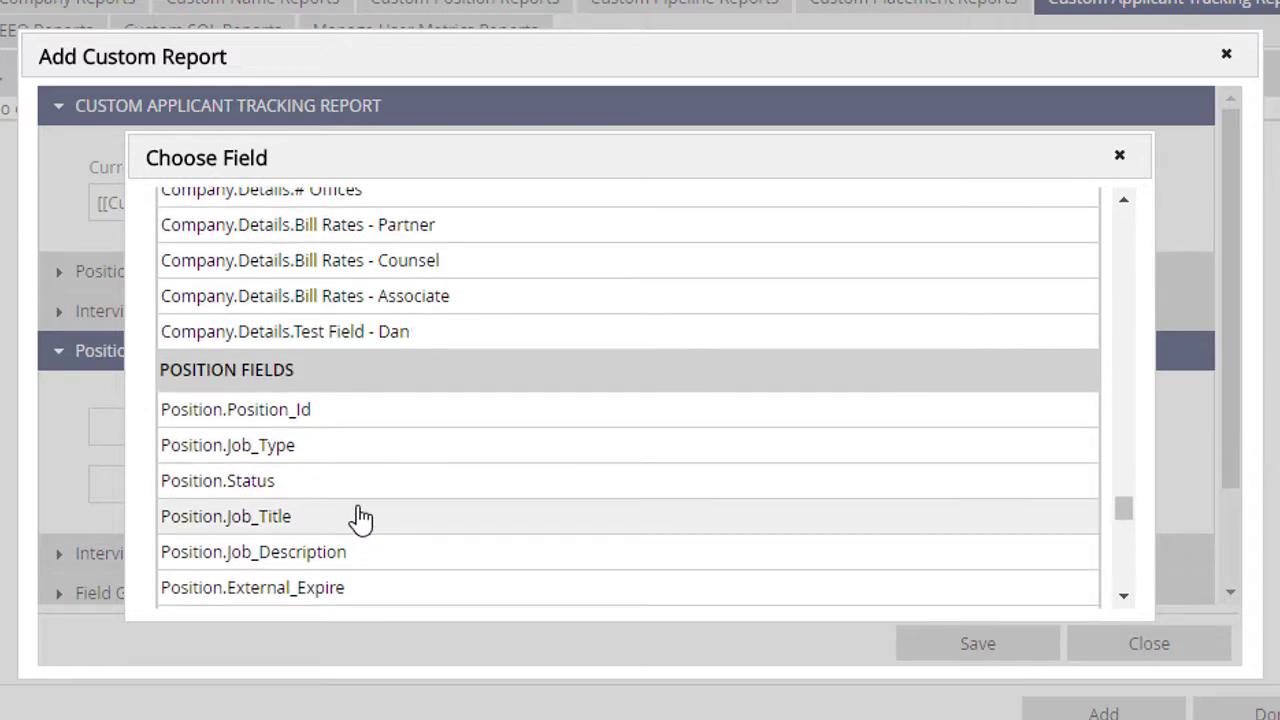
pyautogui.click(361, 517)
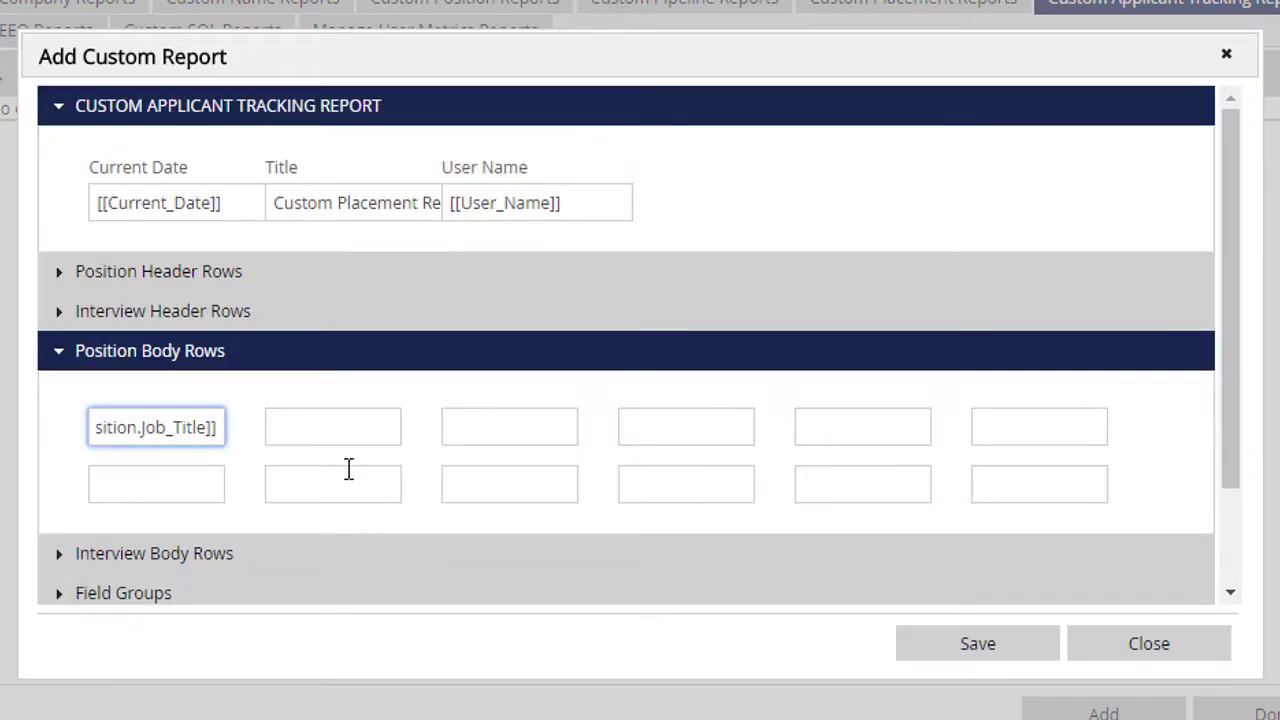
# Step: Put Company.Company_Name in the second position body column
pyautogui.click(333, 428)
pyautogui.scroll(-15, 331, 429)
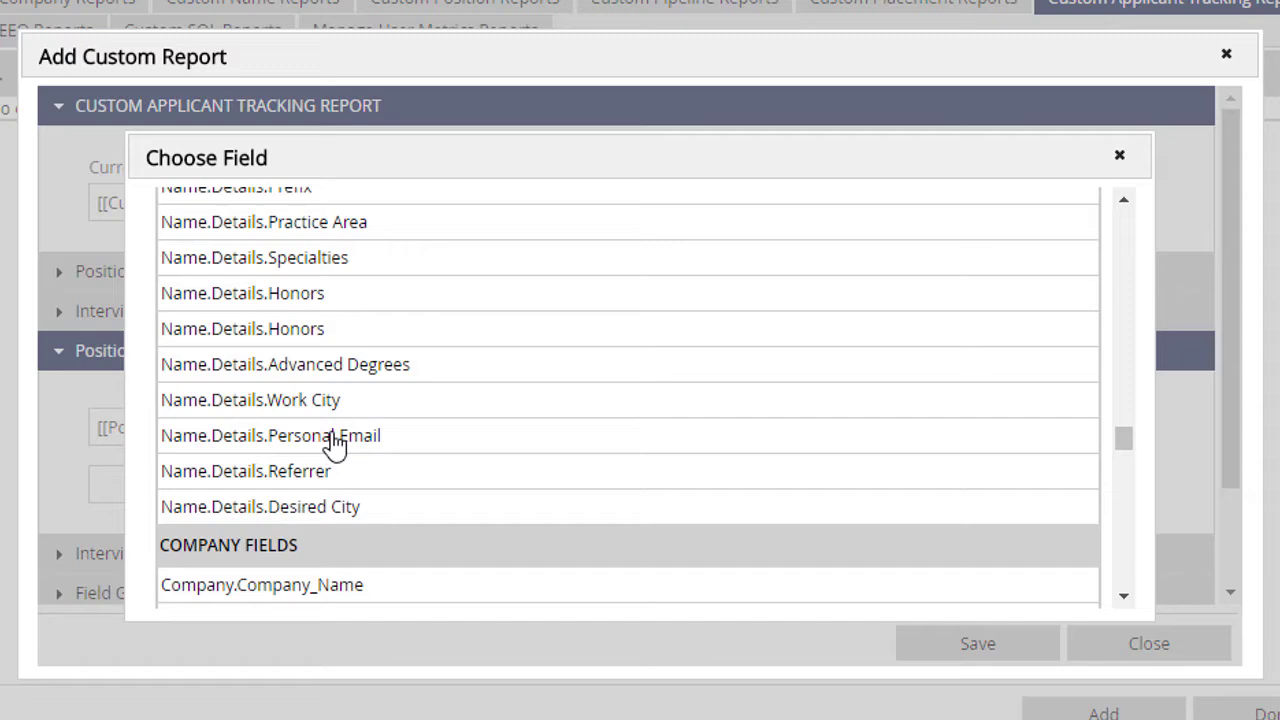
pyautogui.scroll(2, 331, 429)
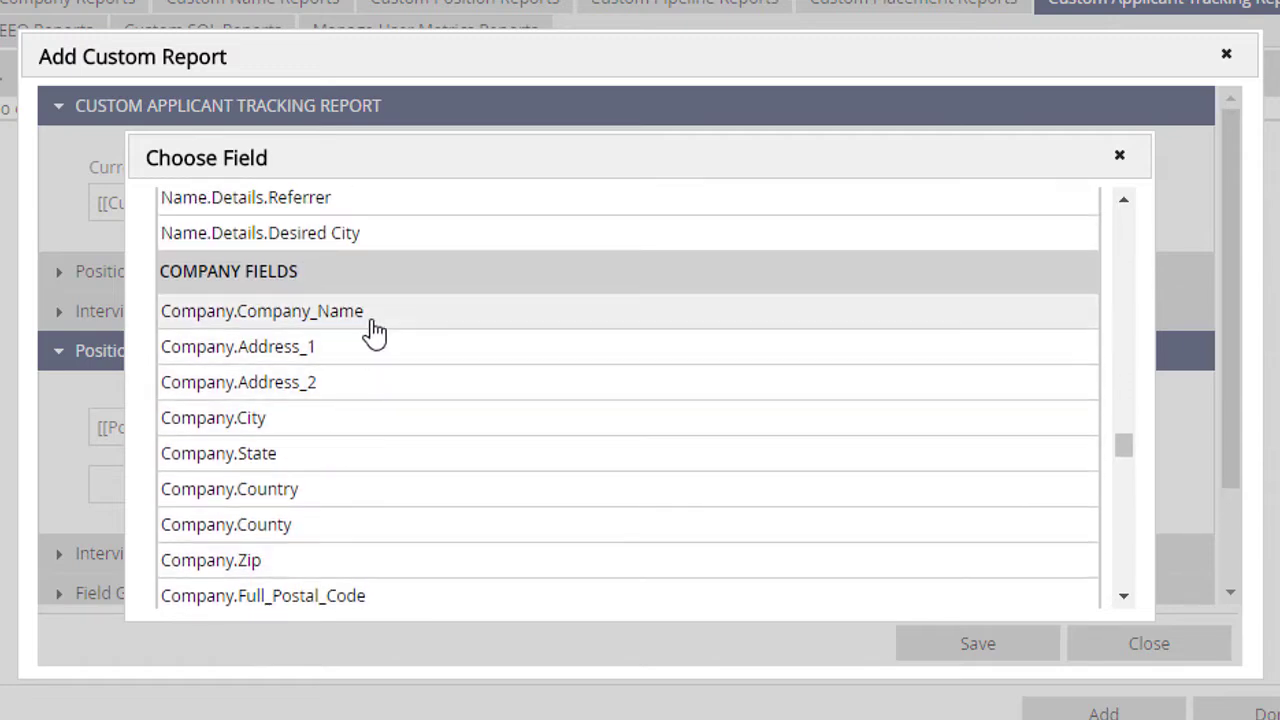
pyautogui.click(371, 331)
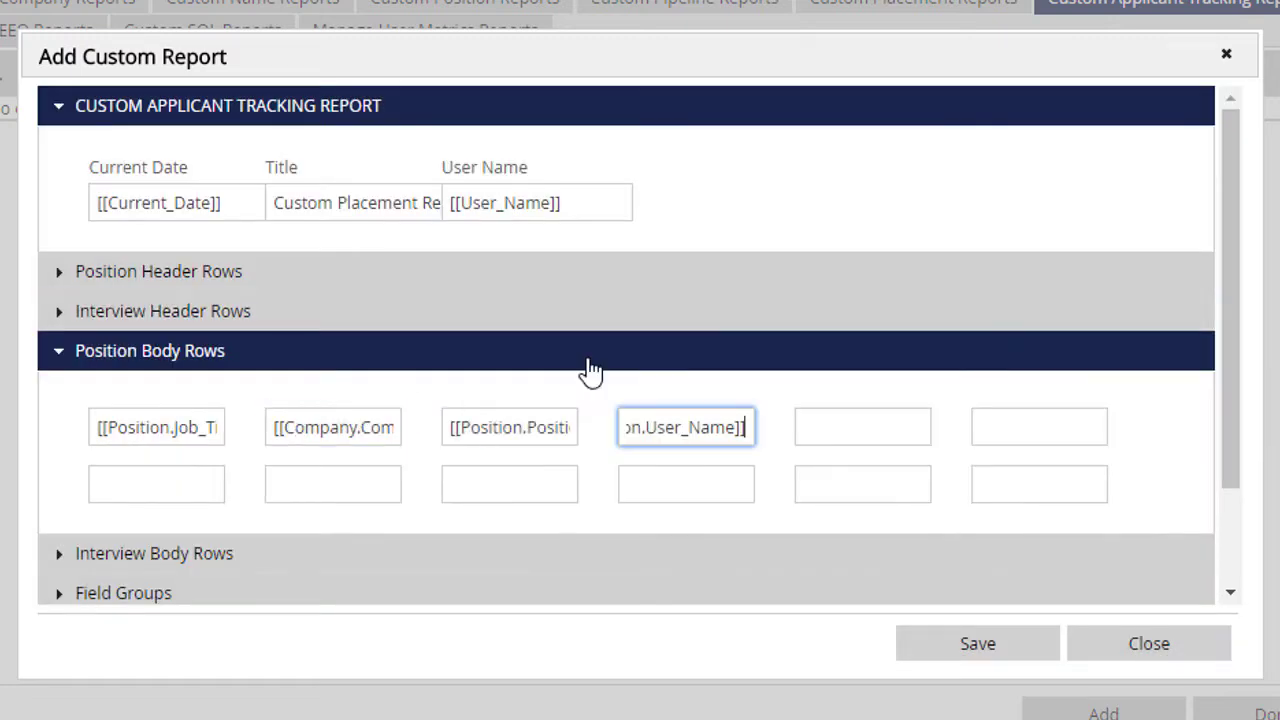
pyautogui.scroll(-2, 434, 395)
pyautogui.click(363, 430)
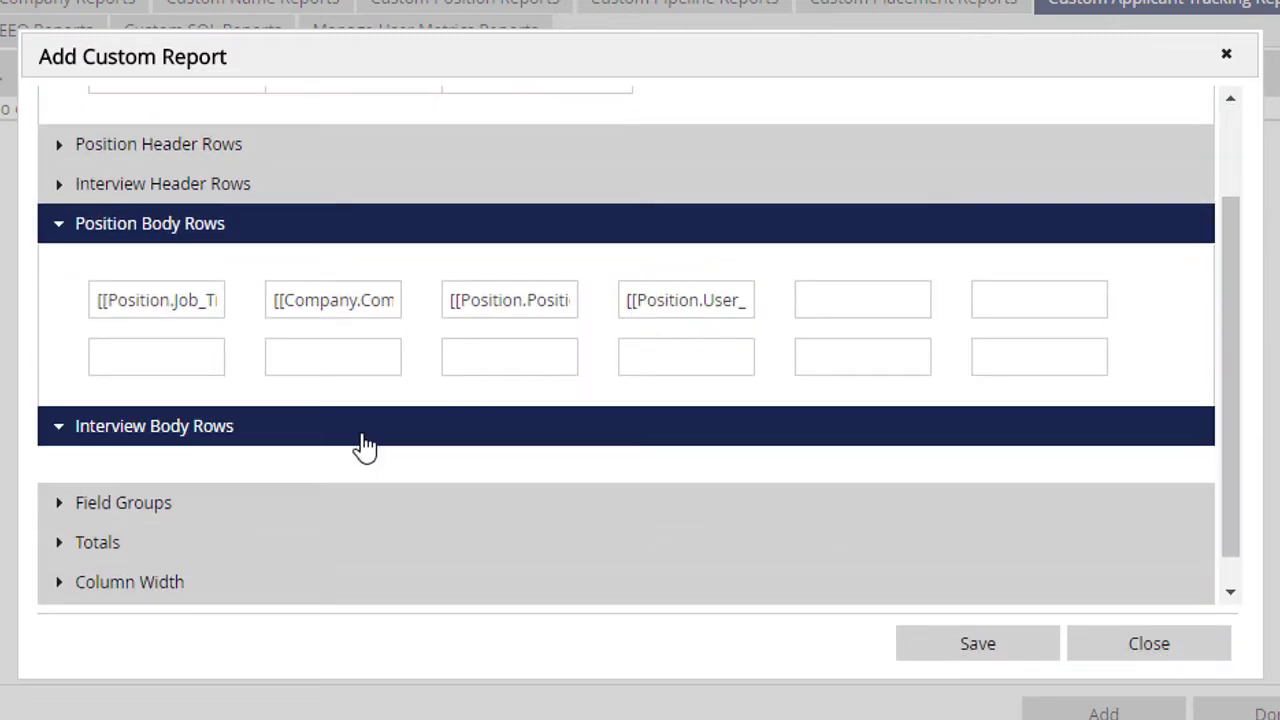
# Step: Fill the first two interview body columns with Name.Last_Name and Name.First_Name
pyautogui.scroll(-2, 365, 447)
pyautogui.scroll(-1, 365, 447)
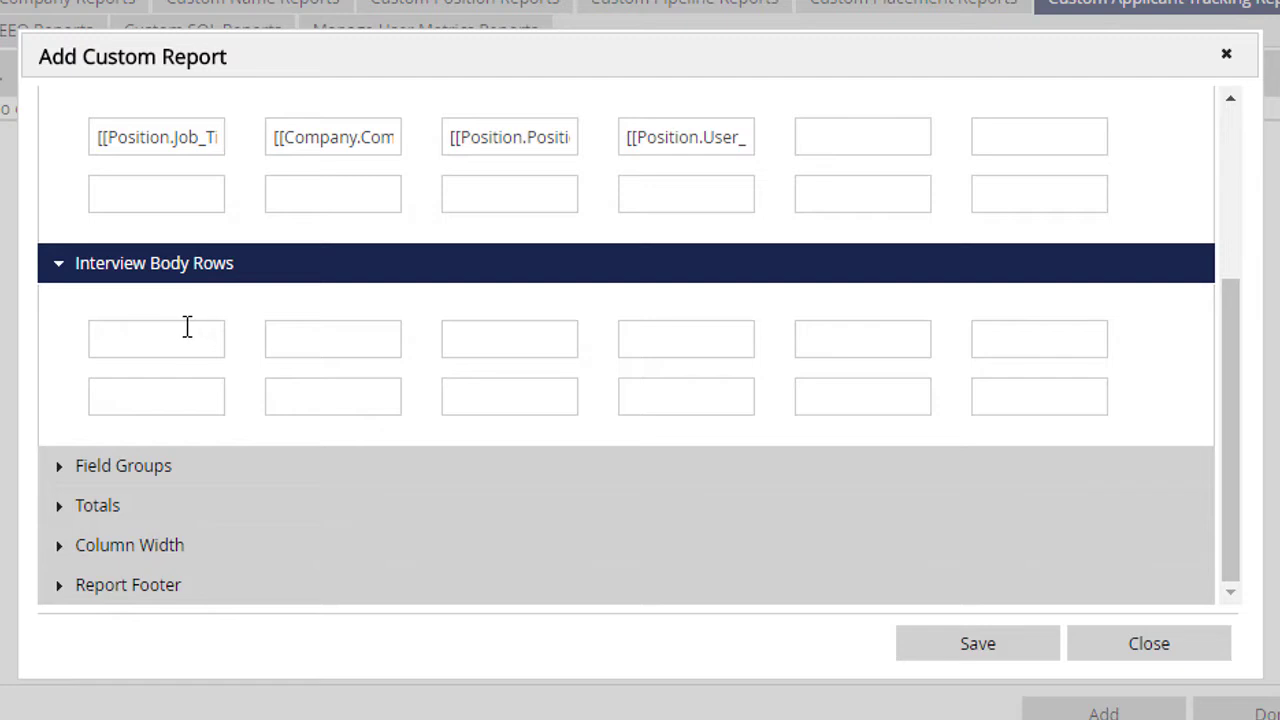
pyautogui.click(186, 327)
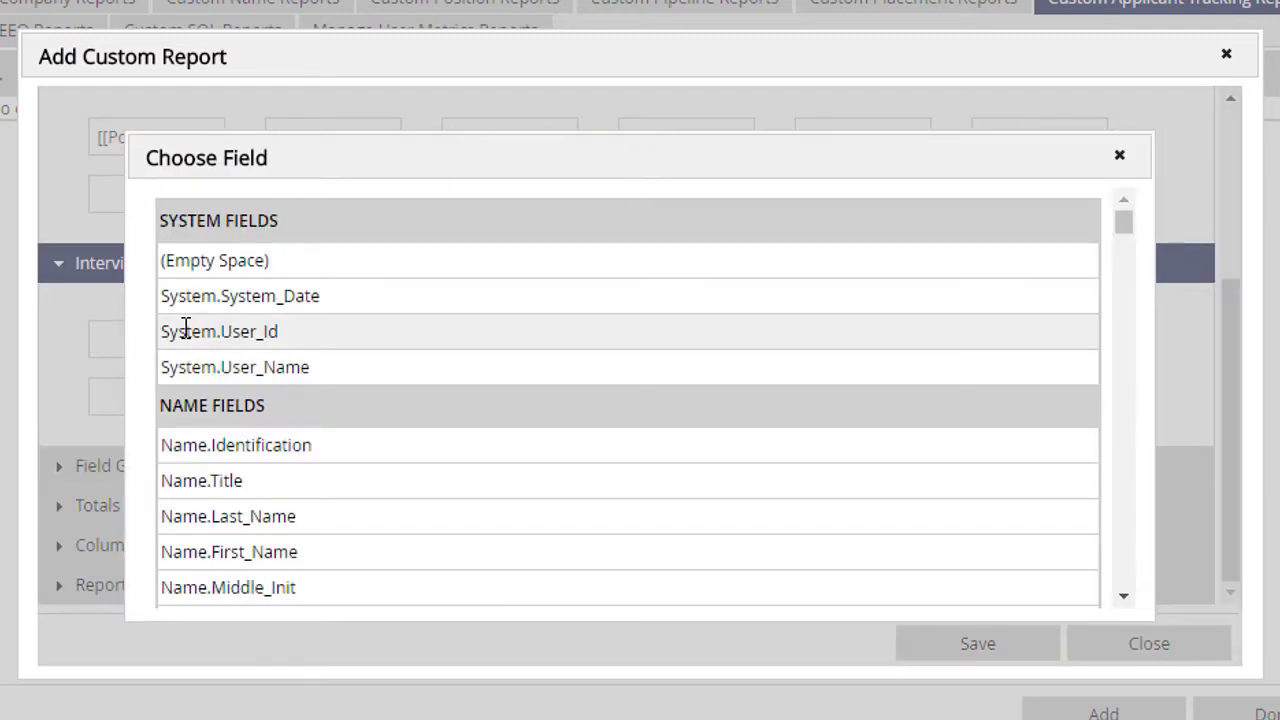
pyautogui.click(248, 520)
pyautogui.click(309, 342)
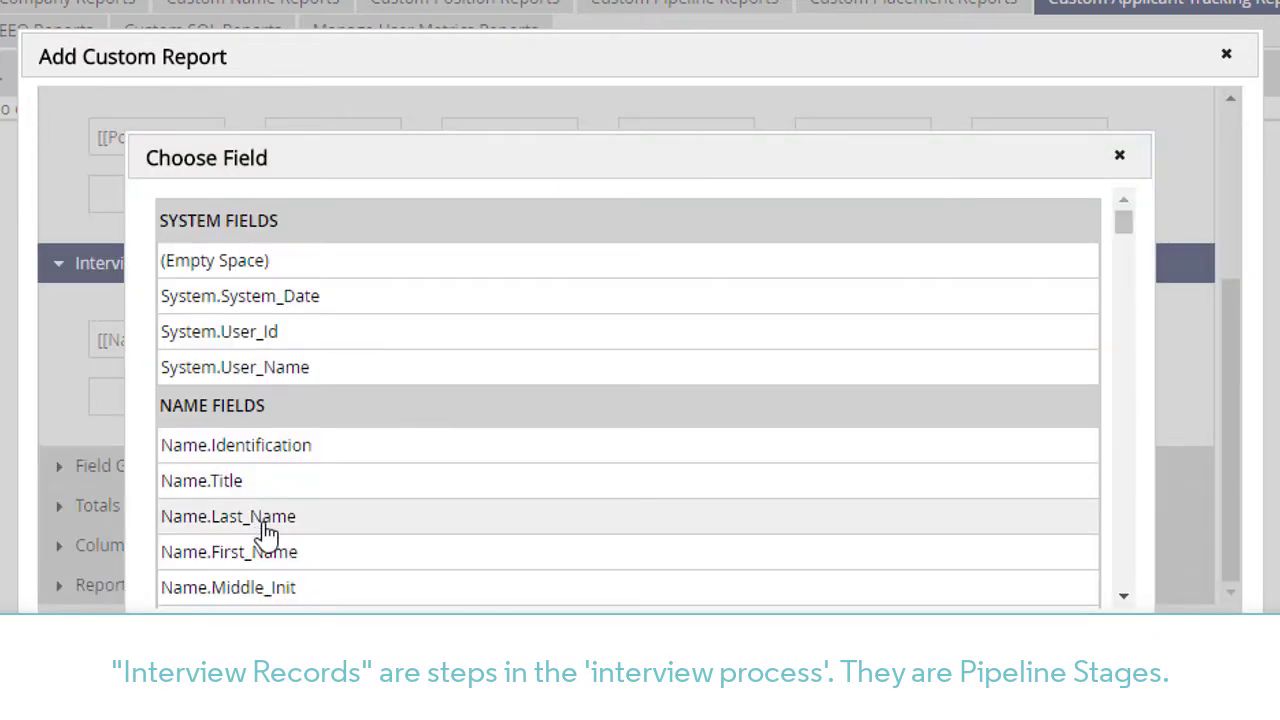
pyautogui.click(265, 553)
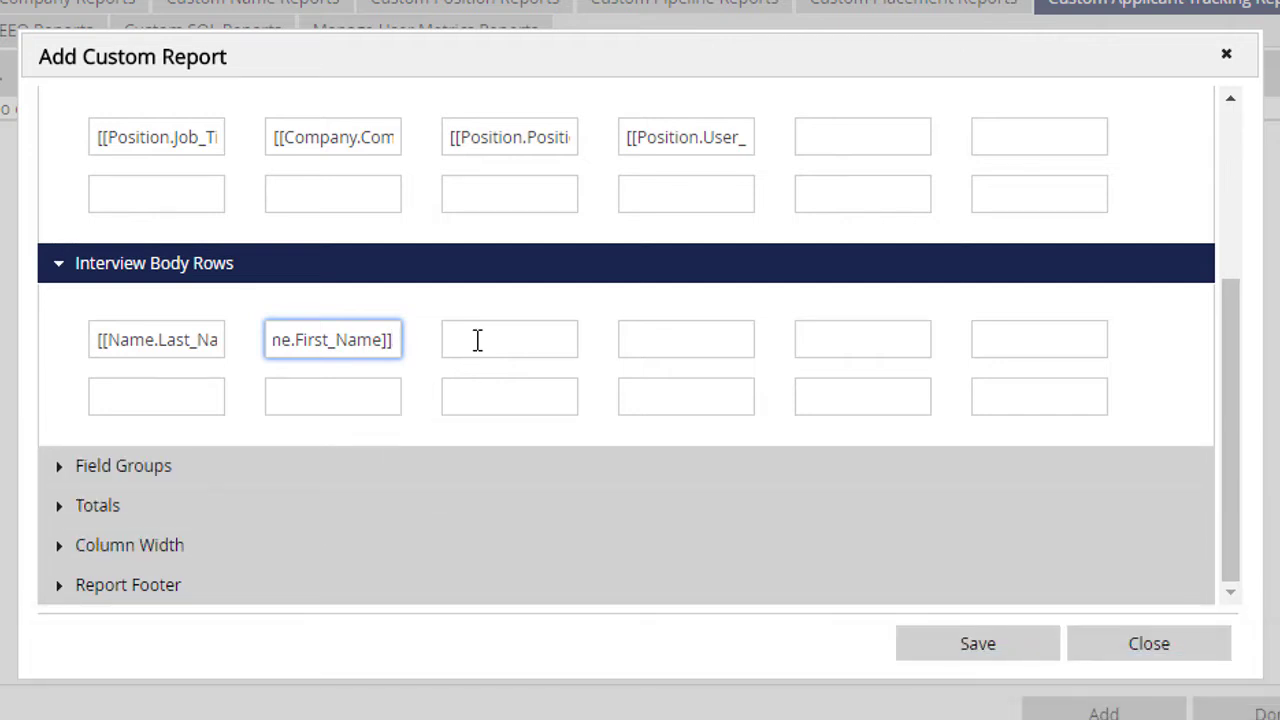
# Step: Put Interview.Arranged_Date in the third interview body column
pyautogui.click(477, 340)
pyautogui.scroll(-10, 451, 406)
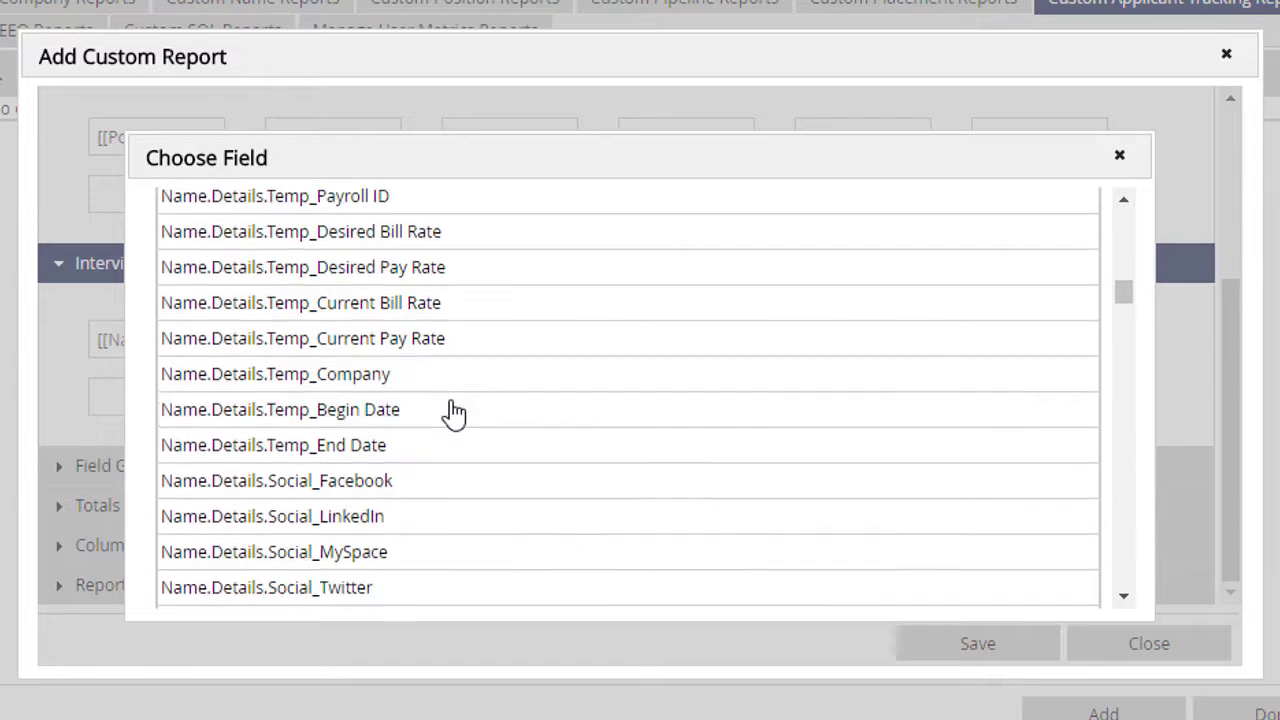
pyautogui.scroll(-20, 453, 410)
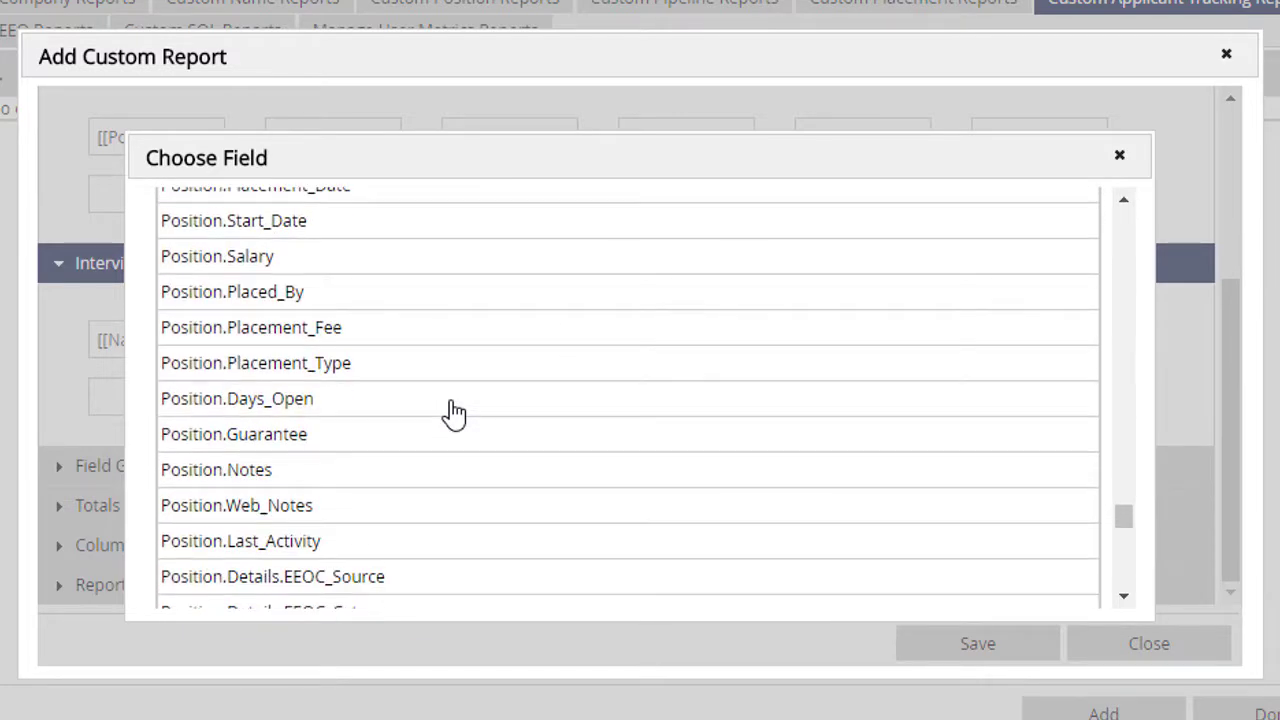
pyautogui.scroll(-7, 453, 410)
pyautogui.scroll(3, 453, 410)
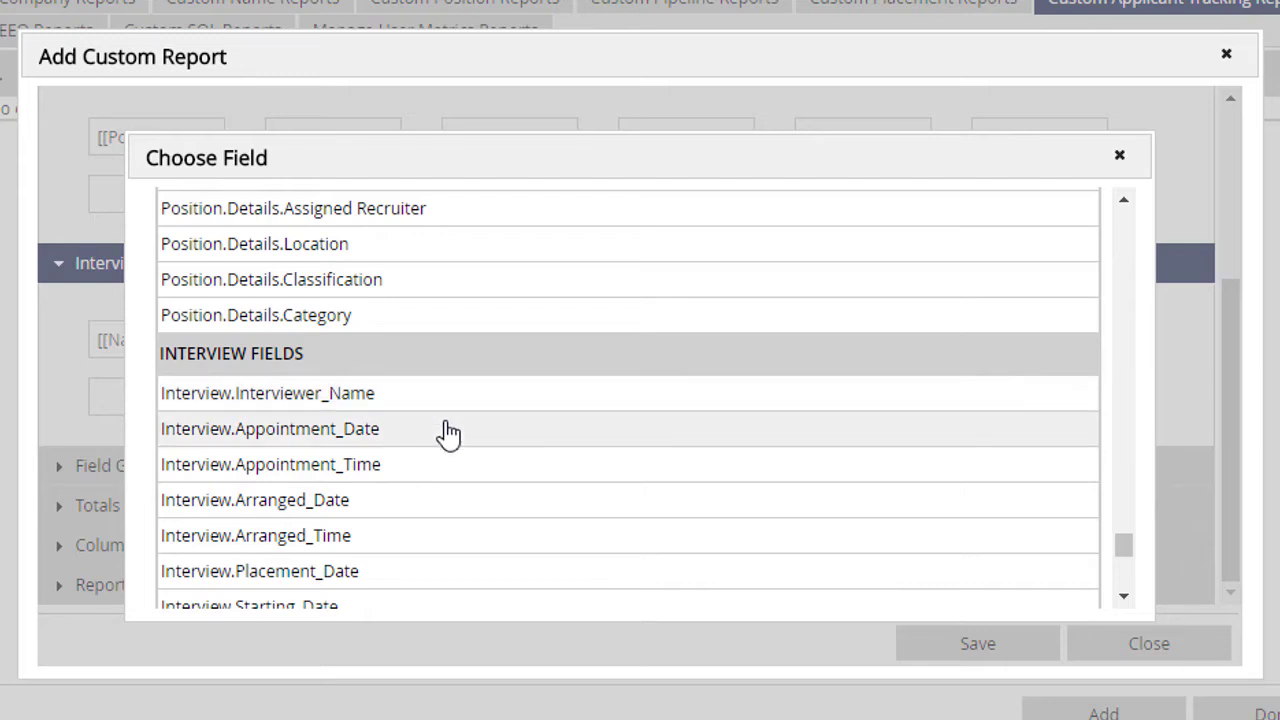
pyautogui.click(430, 503)
# Step: Insert the Appointment_Date field into the fourth interview body column
pyautogui.click(649, 343)
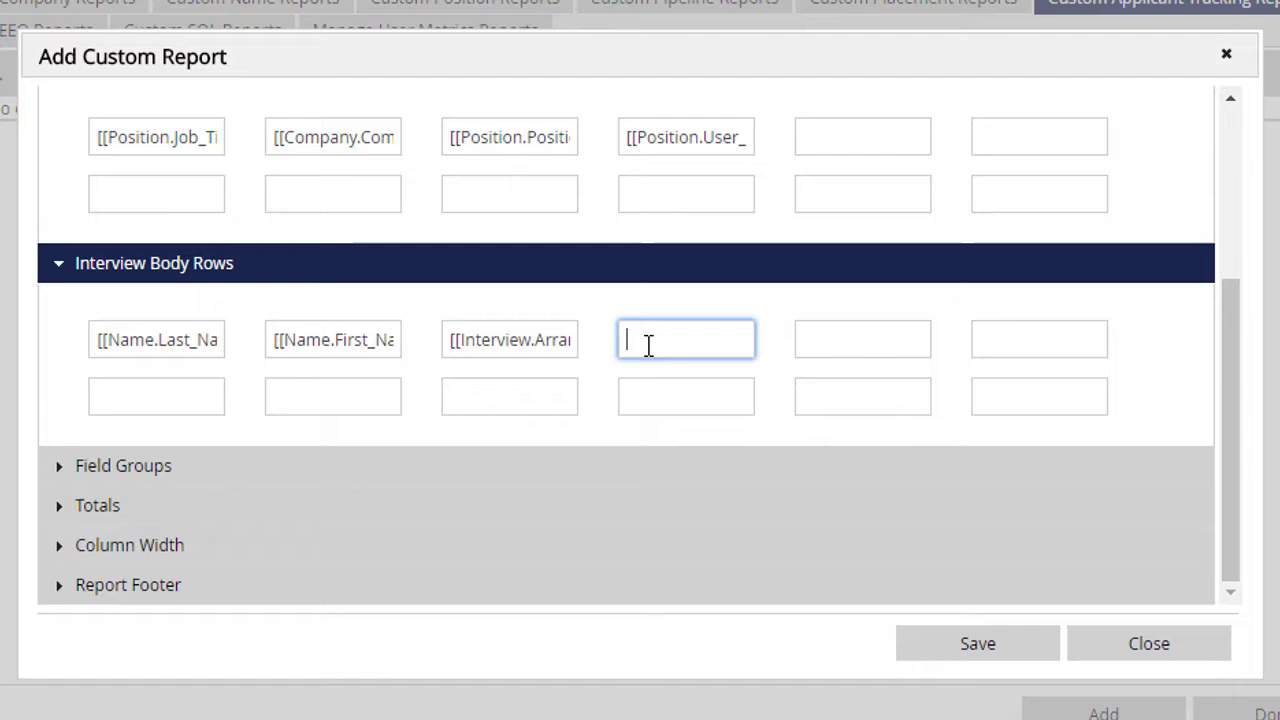
pyautogui.scroll(-15, 608, 405)
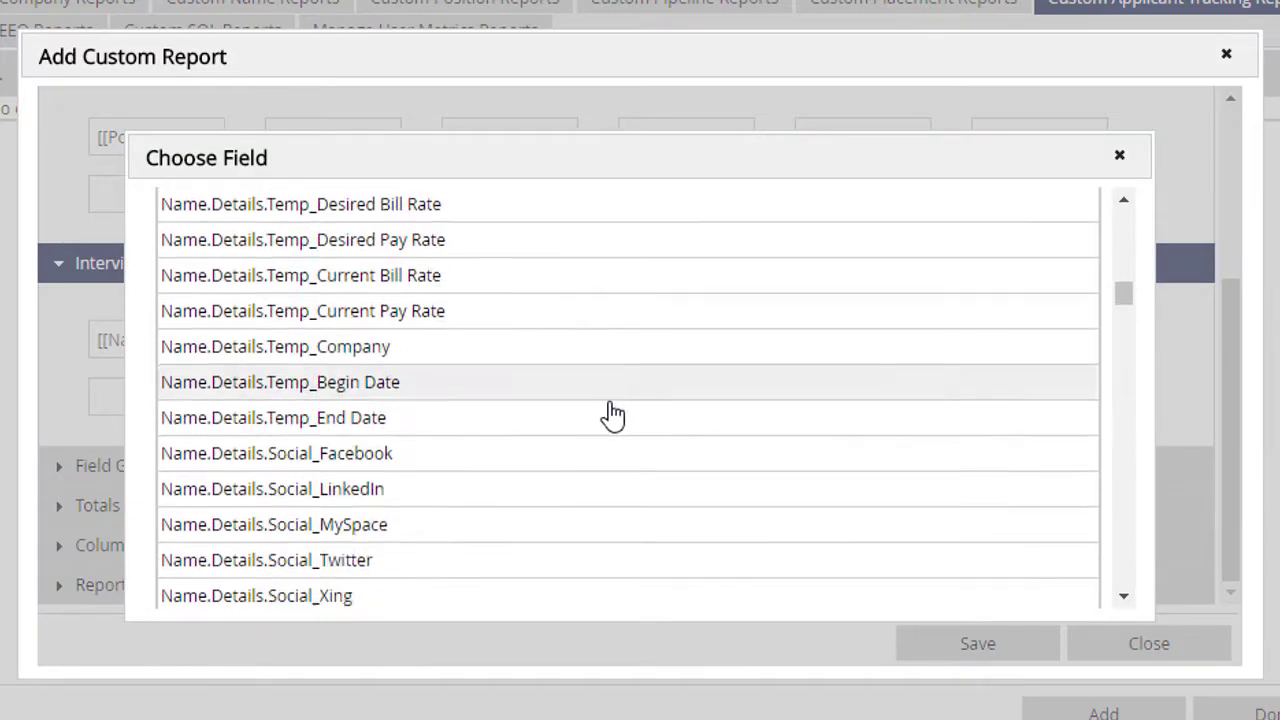
pyautogui.scroll(-20, 613, 417)
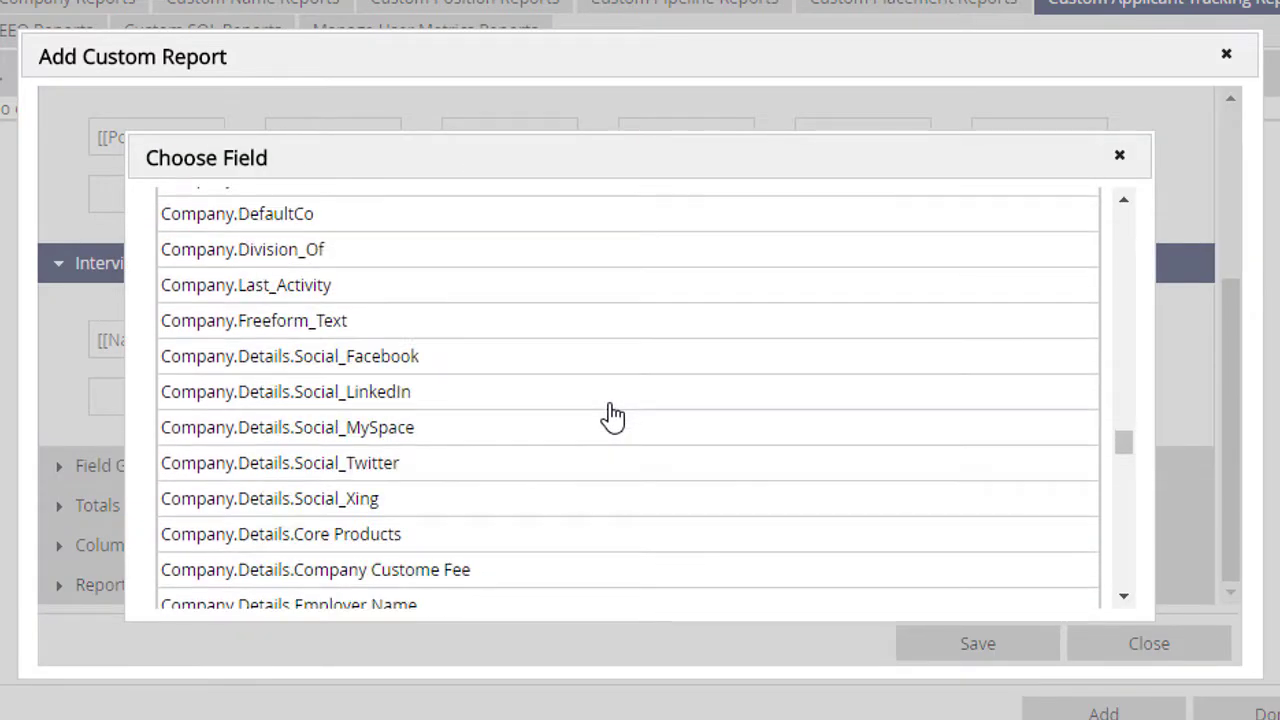
pyautogui.scroll(-20, 613, 417)
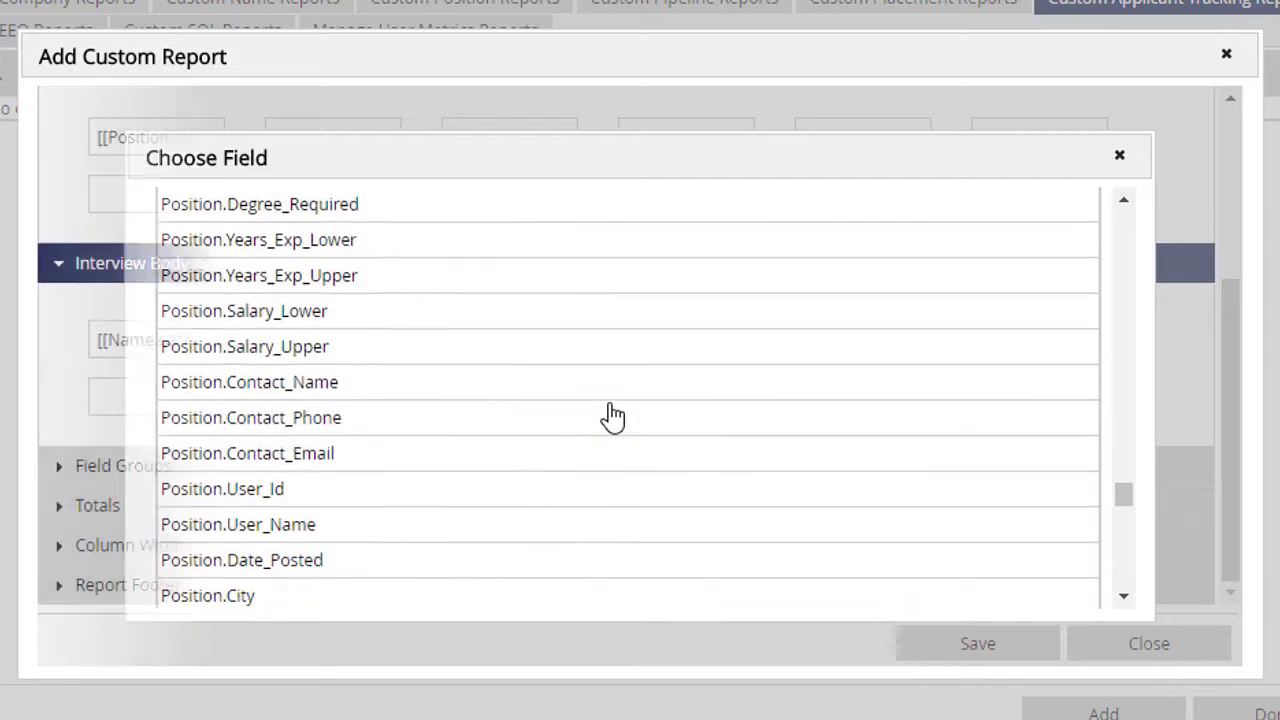
pyautogui.click(592, 277)
pyautogui.scroll(3, 592, 277)
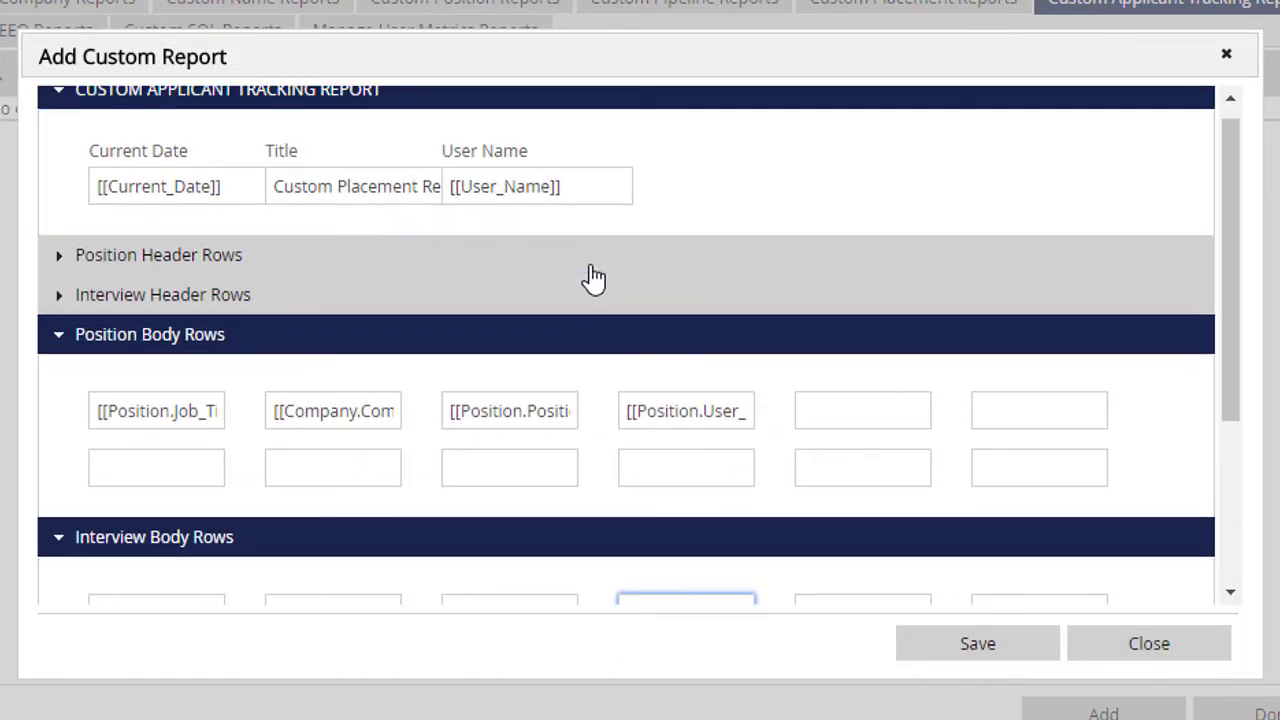
# Step: Rename the Arranged Date interview header to Placement Created
pyautogui.click(576, 300)
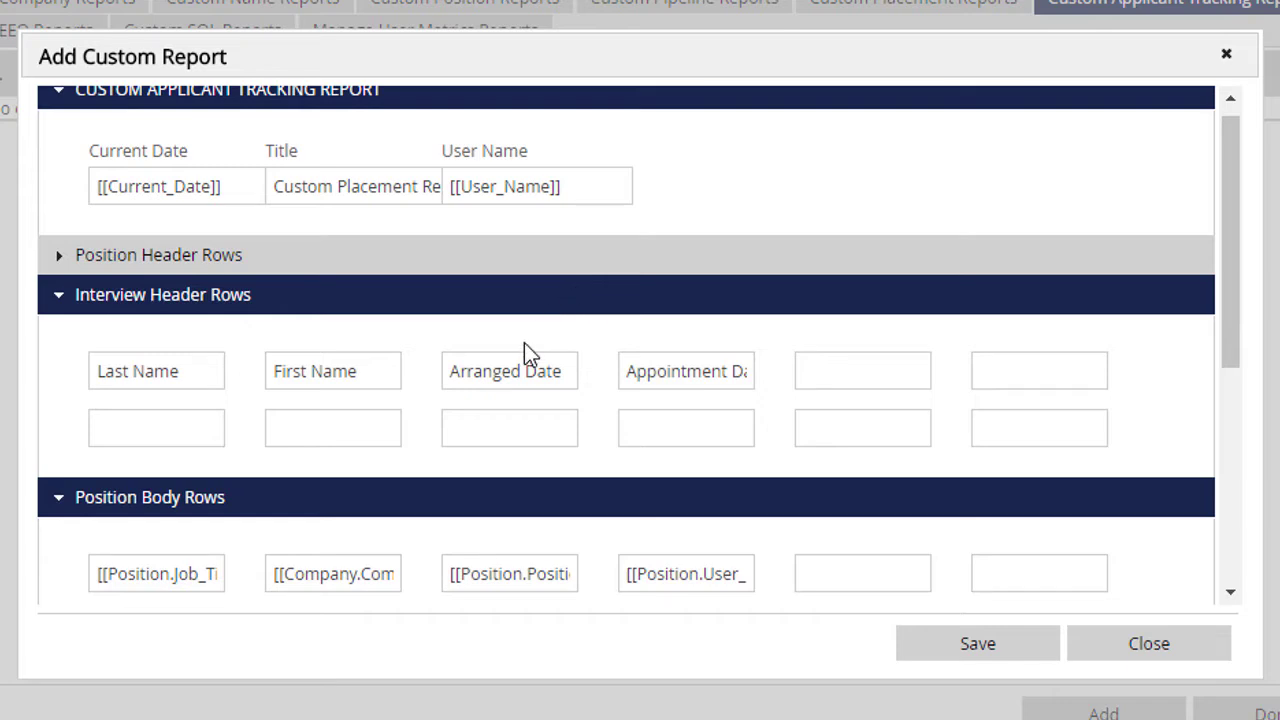
pyautogui.moveTo(524, 371); pyautogui.dragTo(450, 316)
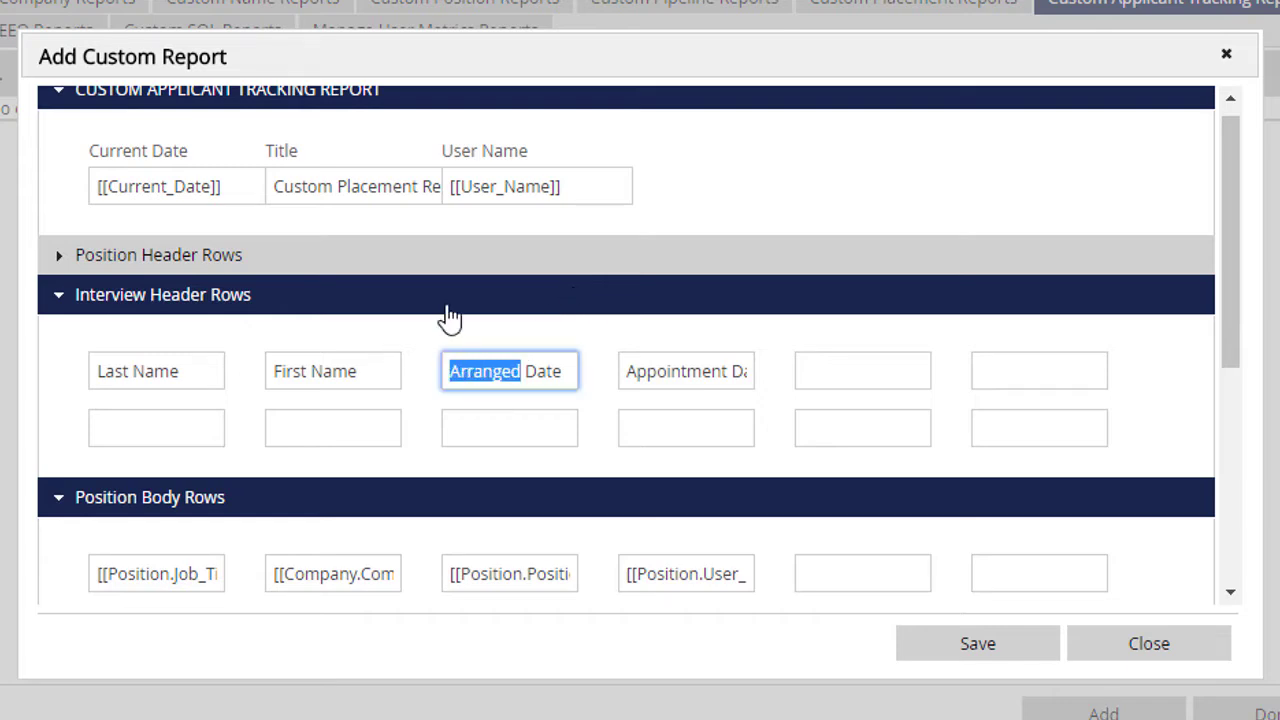
pyautogui.write('Placement')
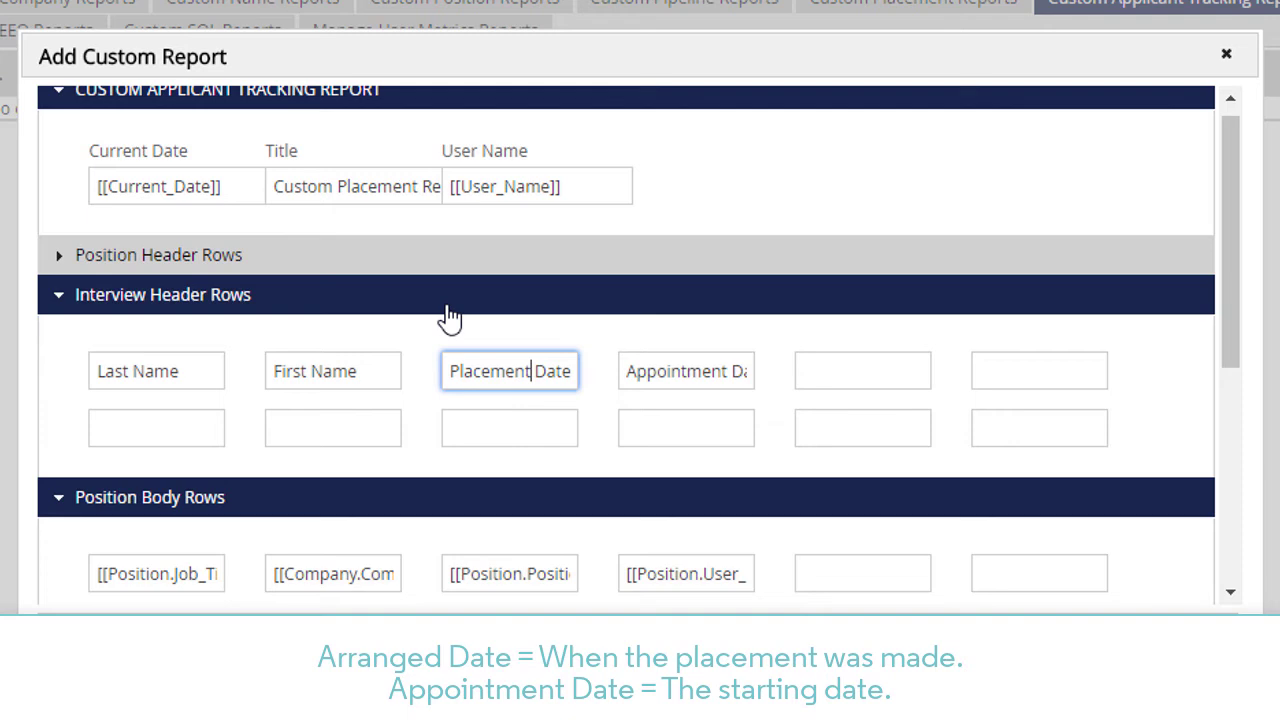
pyautogui.hotkey('shift', 'End')
pyautogui.press('Delete')
pyautogui.write('Created')
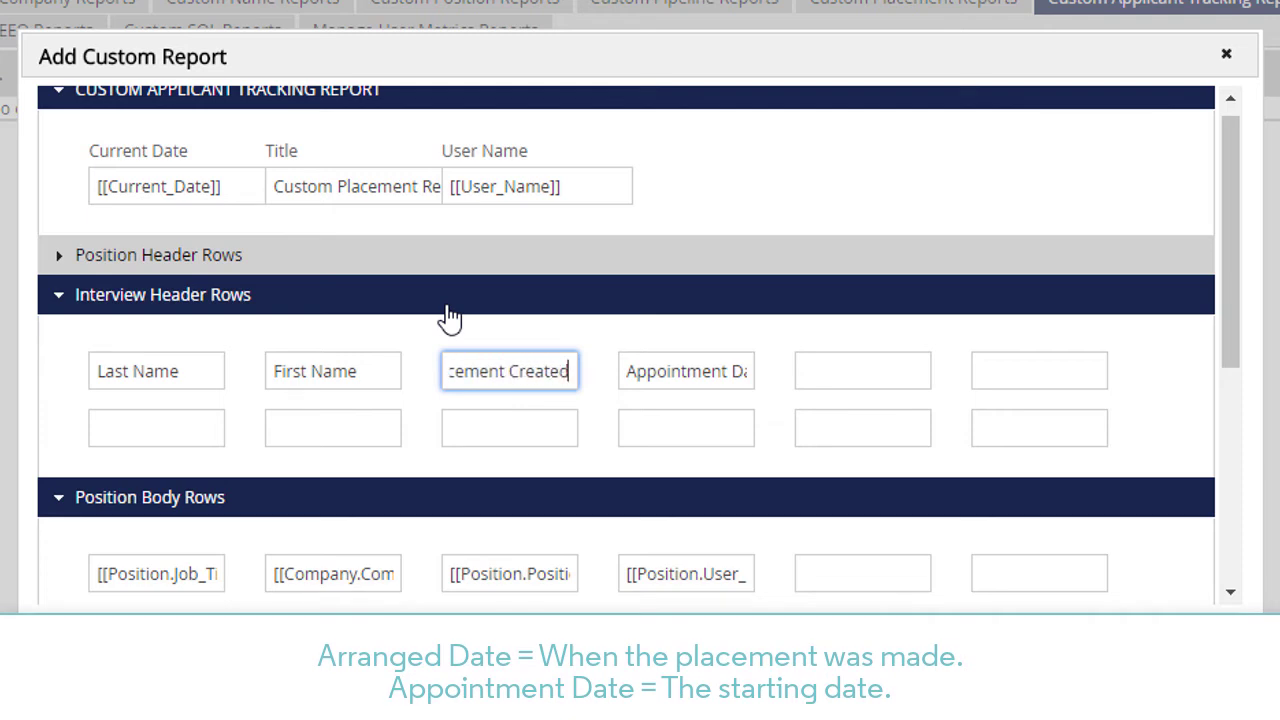
# Step: Rename the Appointment Date interview header to Starting Date
pyautogui.click(641, 385)
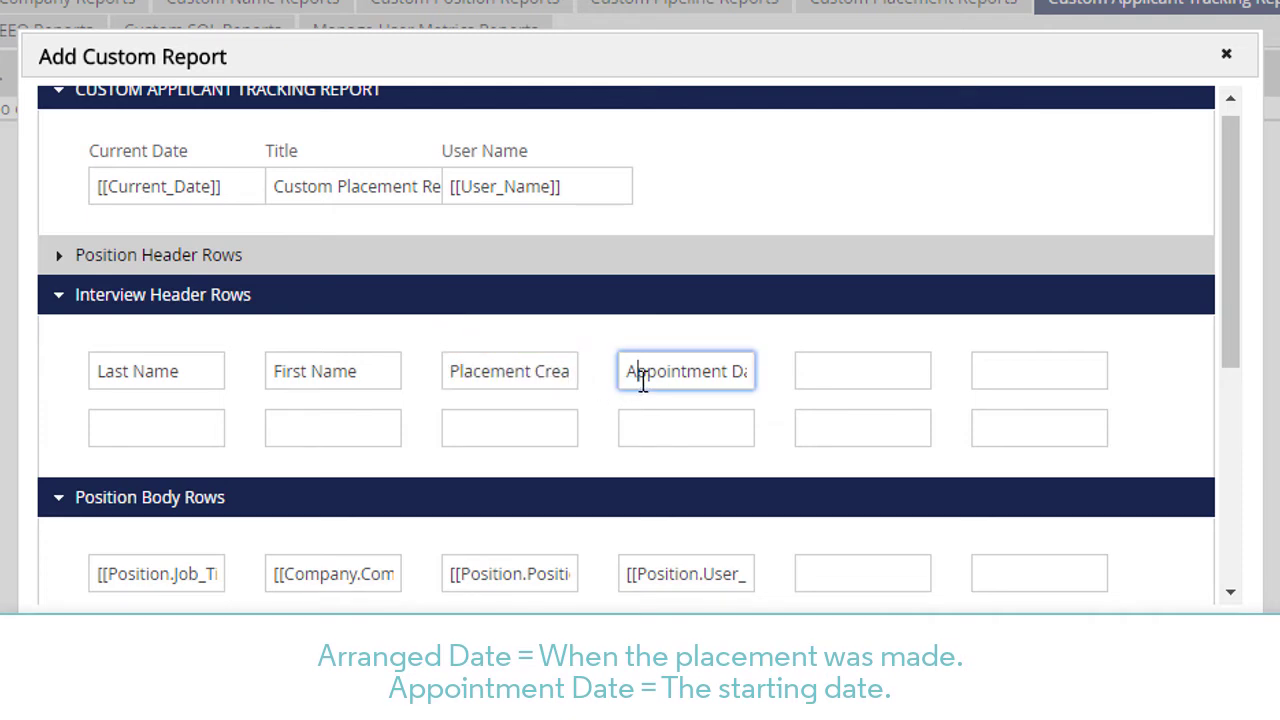
pyautogui.hotkey('ctrl', 'a')
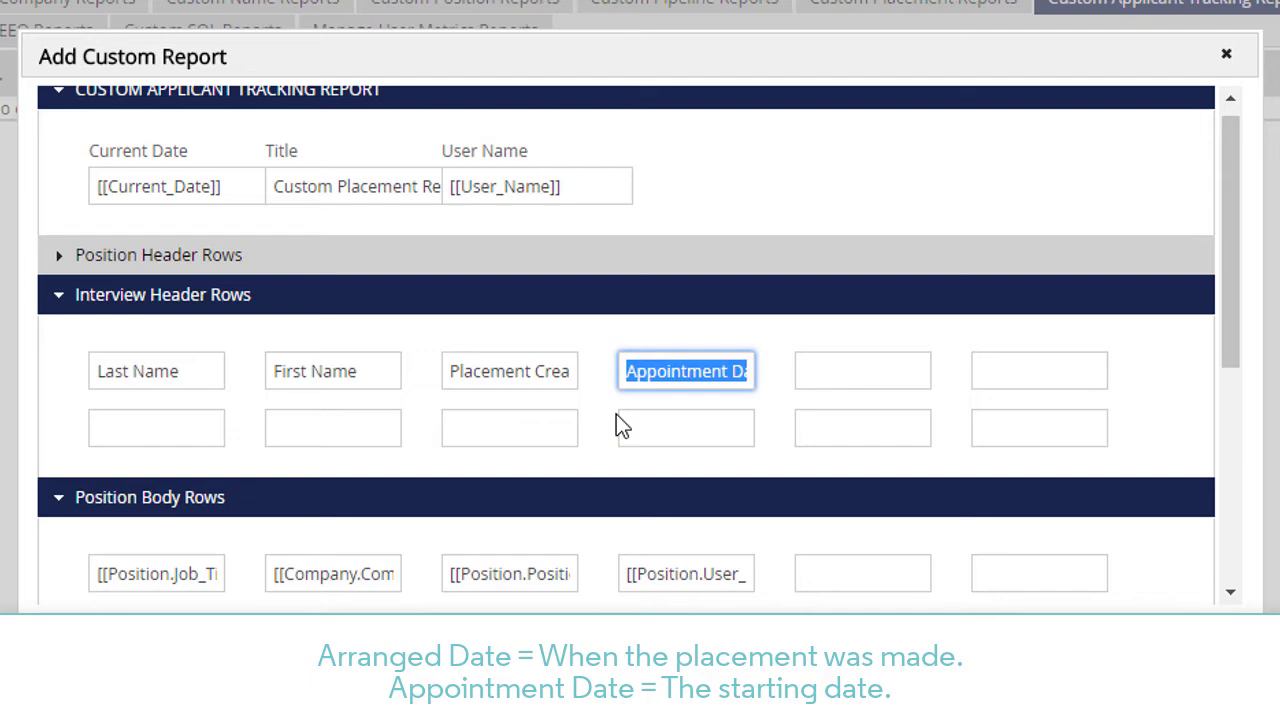
pyautogui.write('Starting Date')
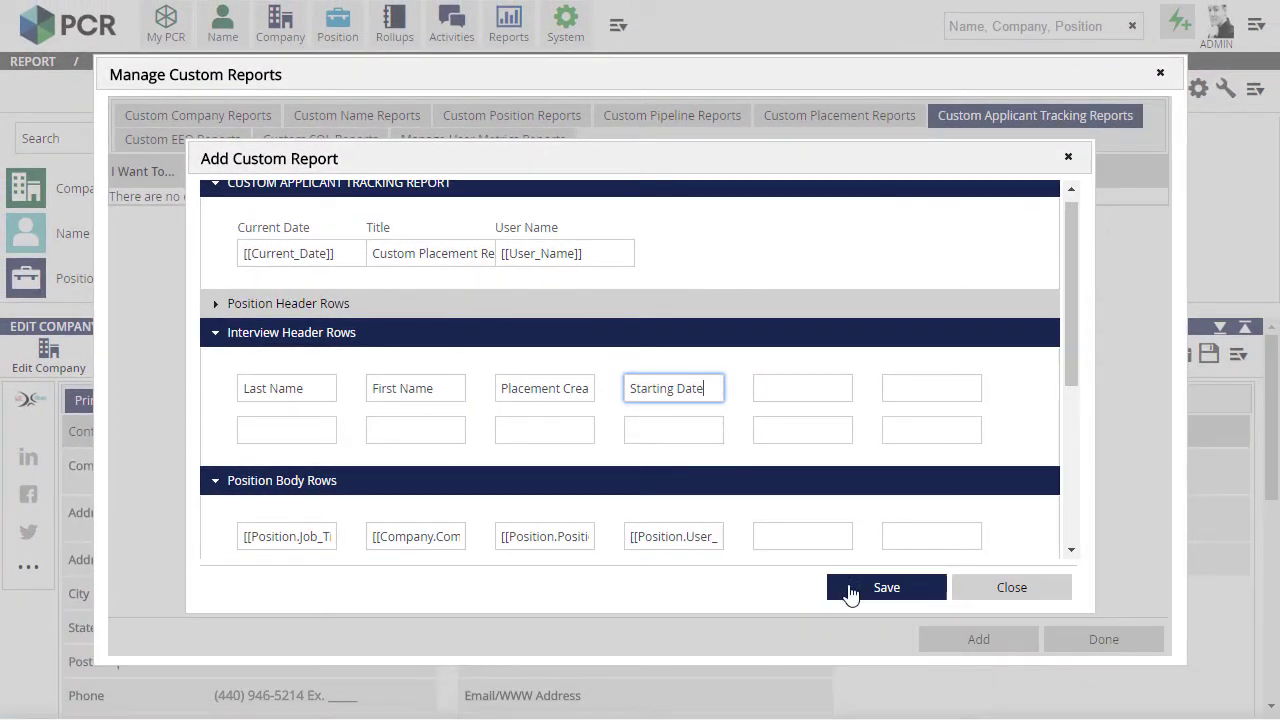
# Step: Save the Custom Placement Report and open it from Reports > Pipeline Reports
pyautogui.click(851, 597)
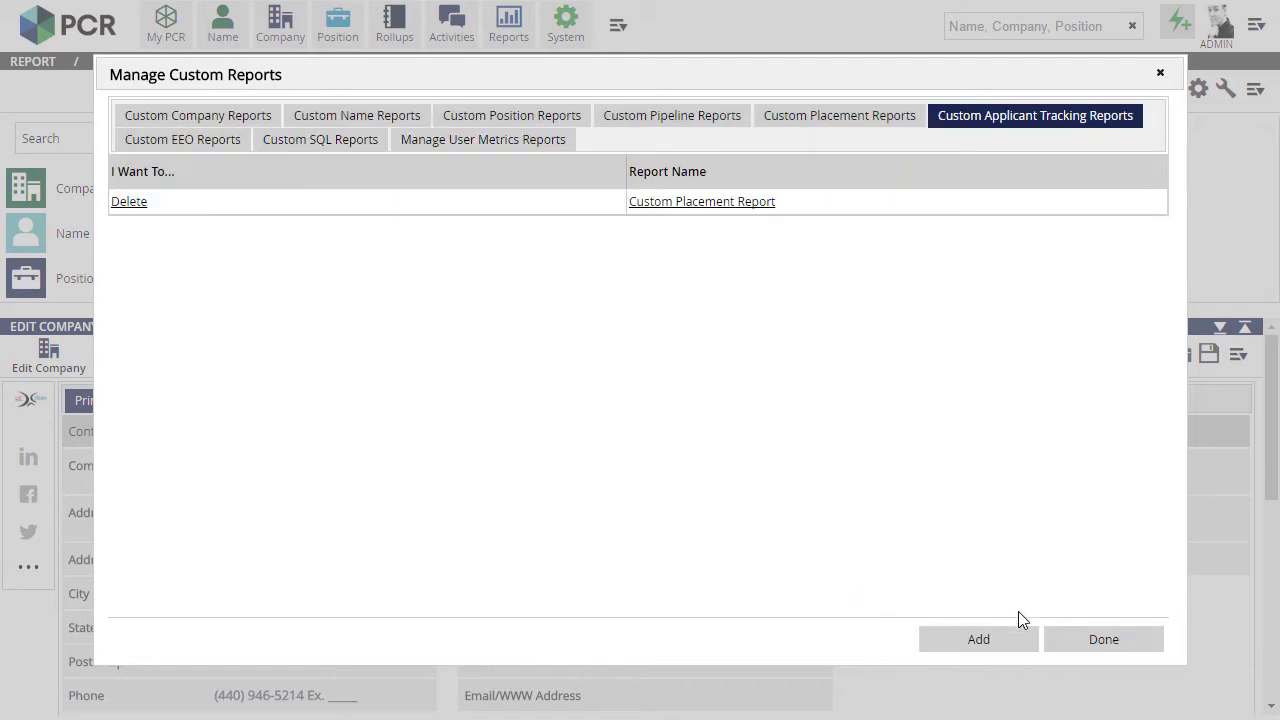
pyautogui.click(1066, 645)
pyautogui.click(505, 48)
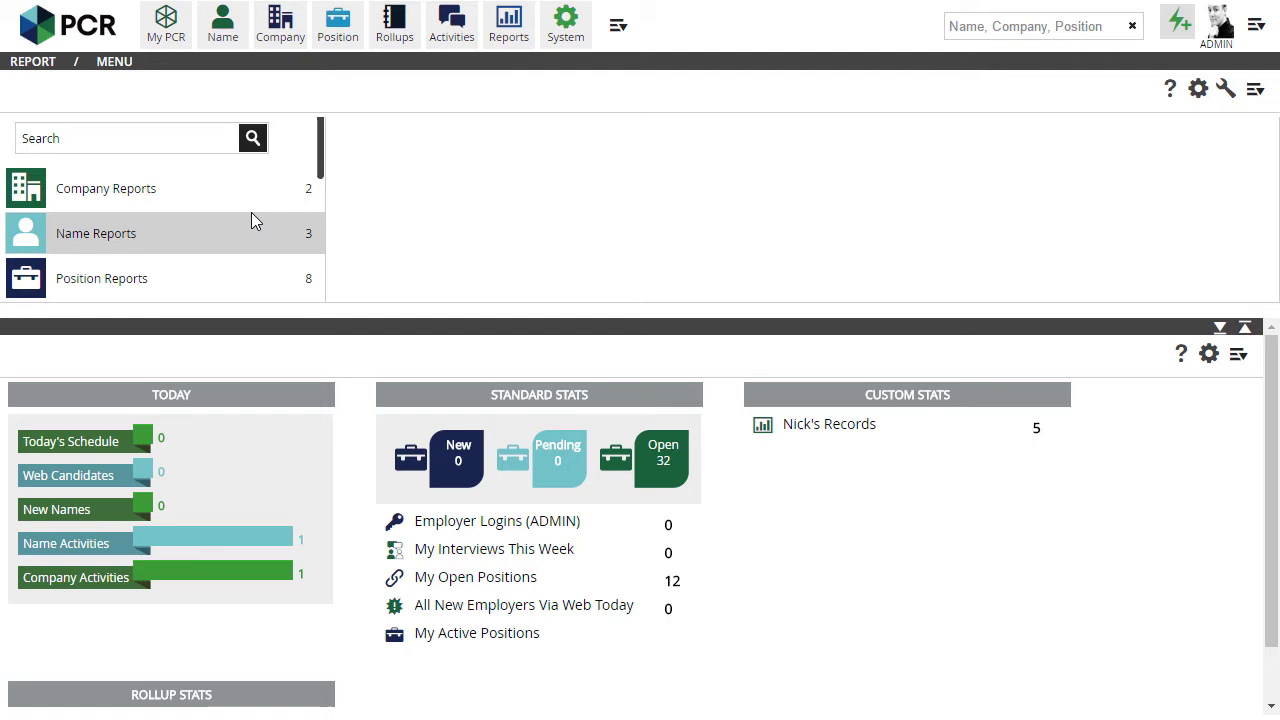
pyautogui.scroll(-3, 250, 215)
pyautogui.click(167, 192)
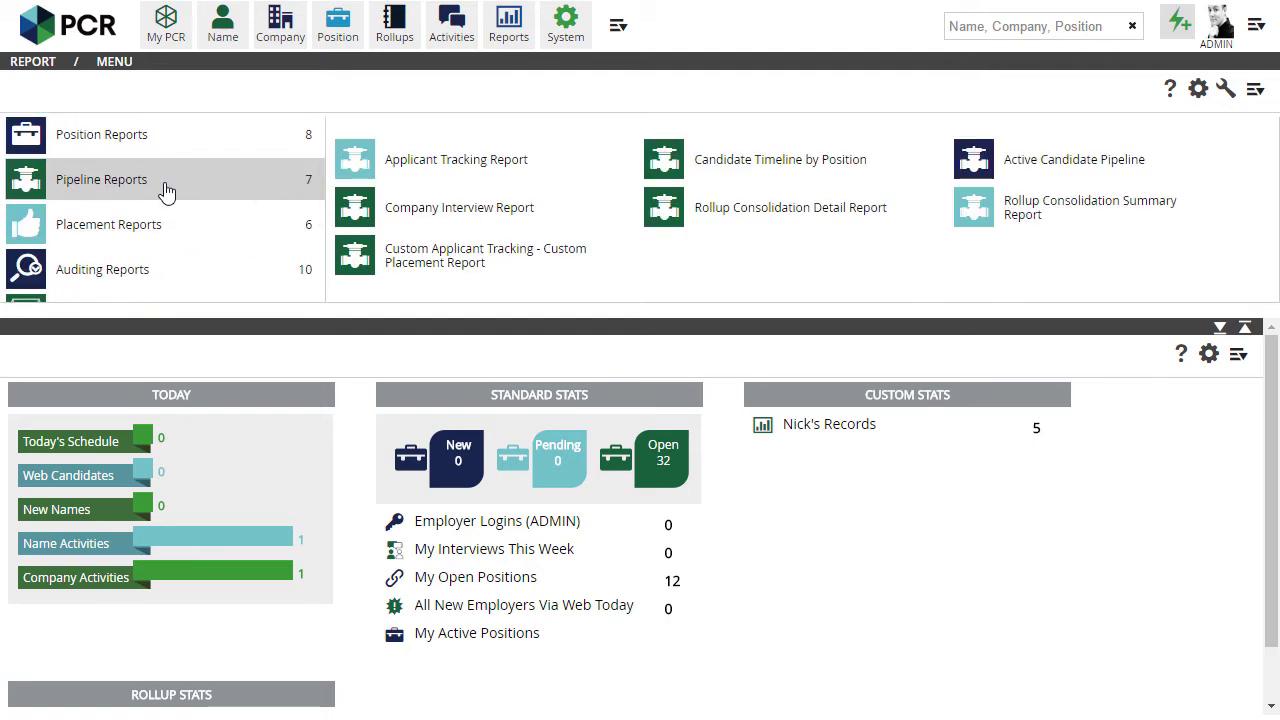
pyautogui.scroll(3, 169, 170)
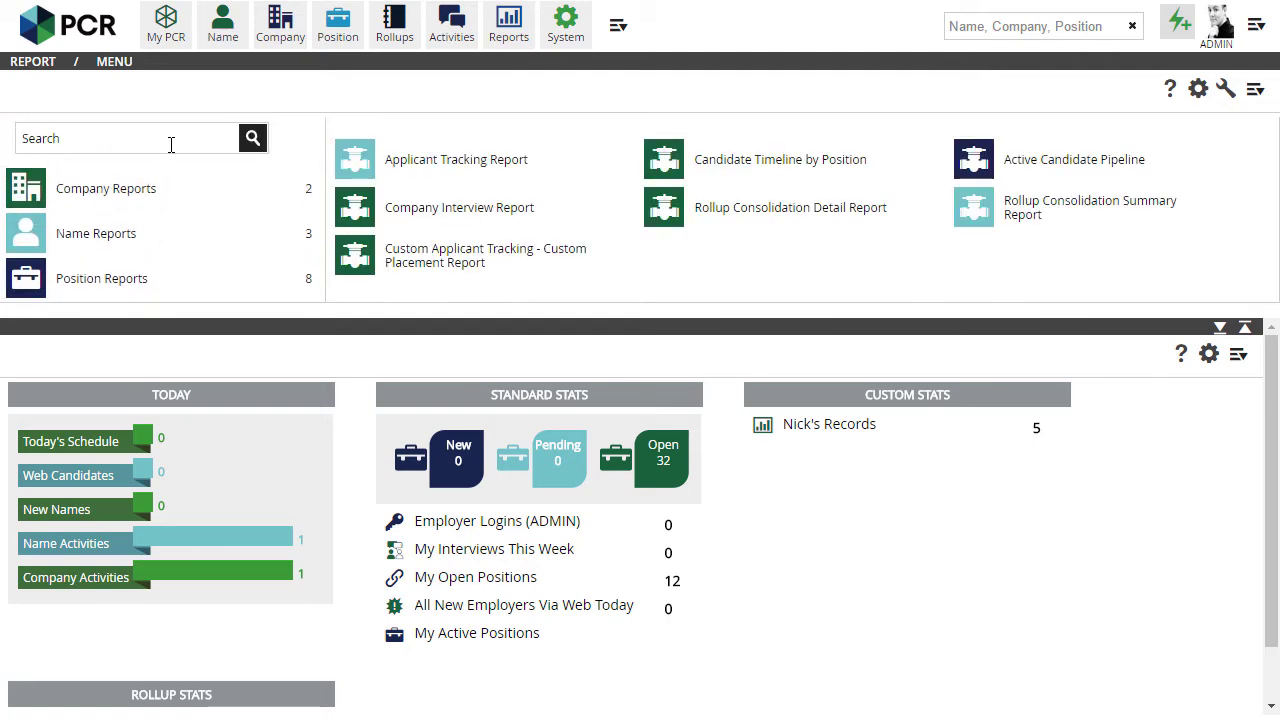
pyautogui.click(171, 145)
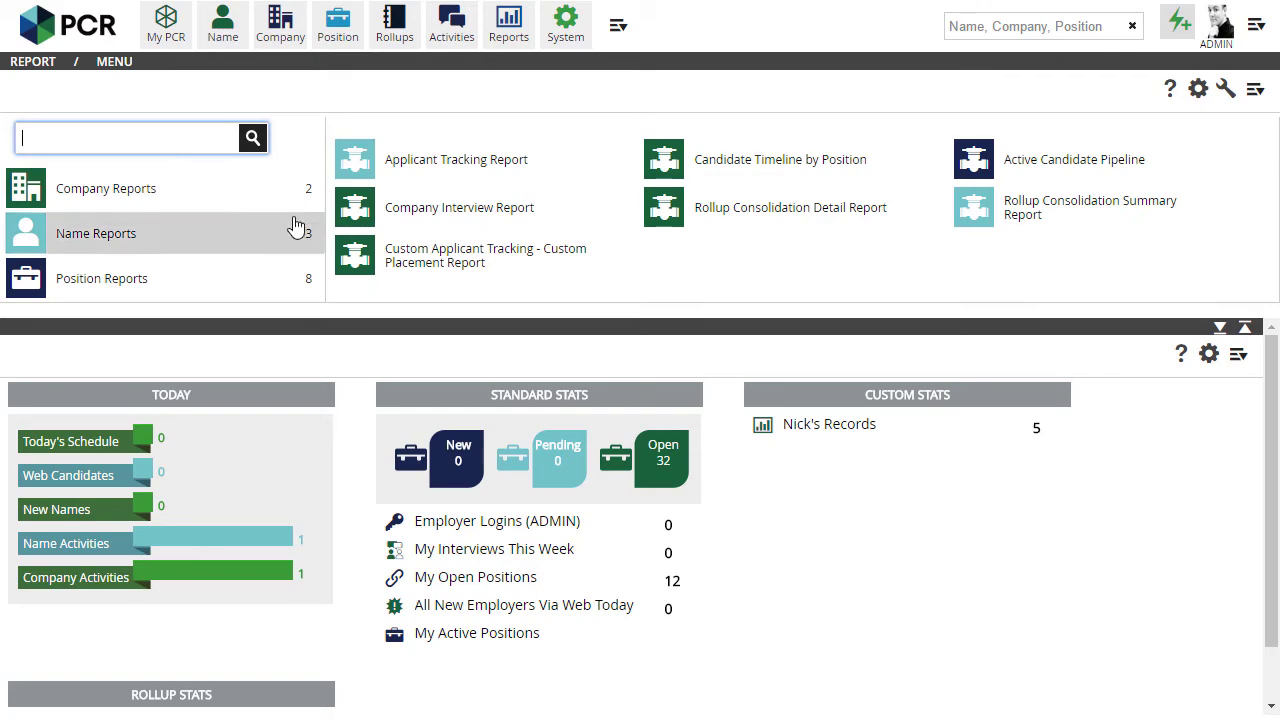
pyautogui.click(371, 258)
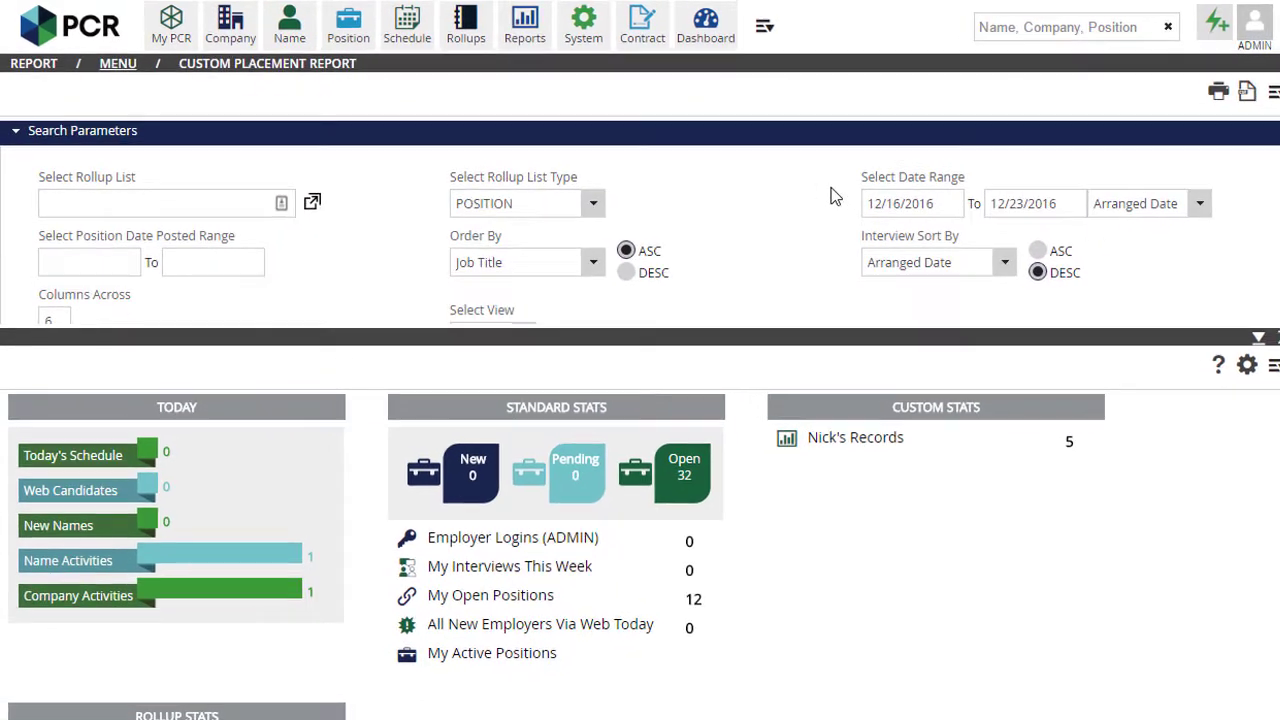
# Step: Set the start date to 1/16/2016 and clear A,I from the job status filter
pyautogui.click(852, 197)
pyautogui.click(883, 212)
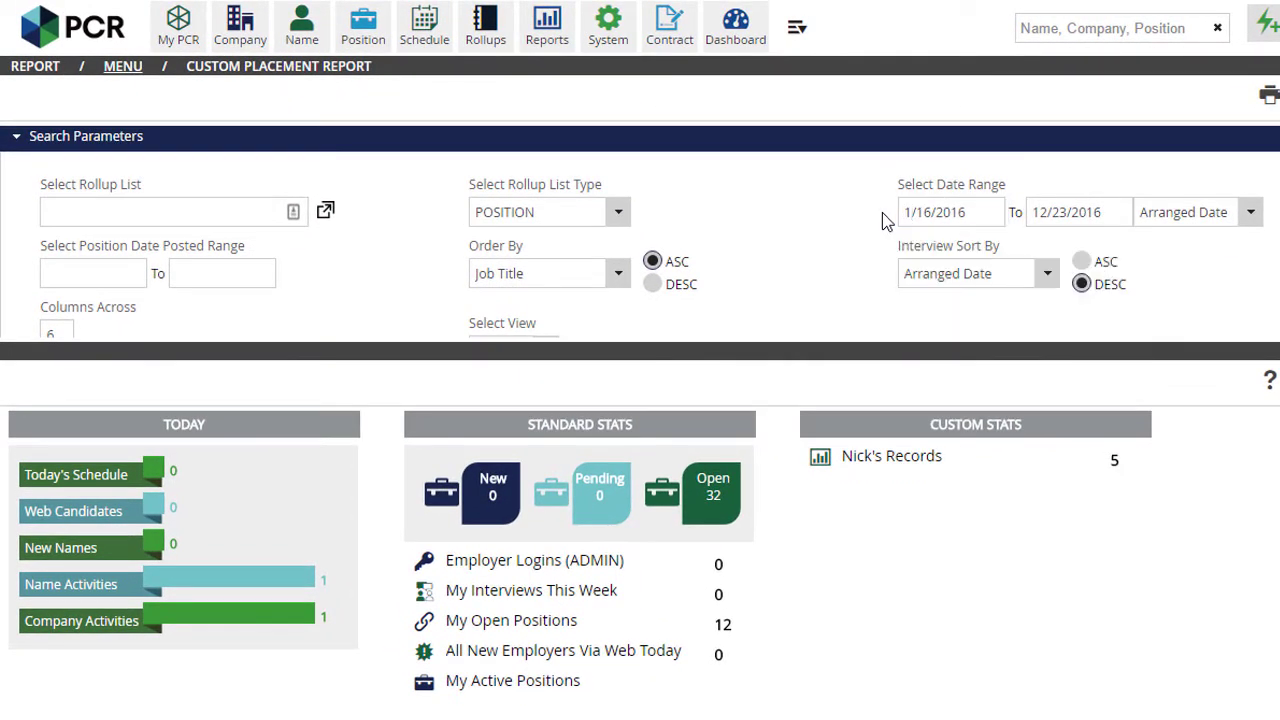
pyautogui.scroll(-3, 871, 214)
pyautogui.click(743, 211)
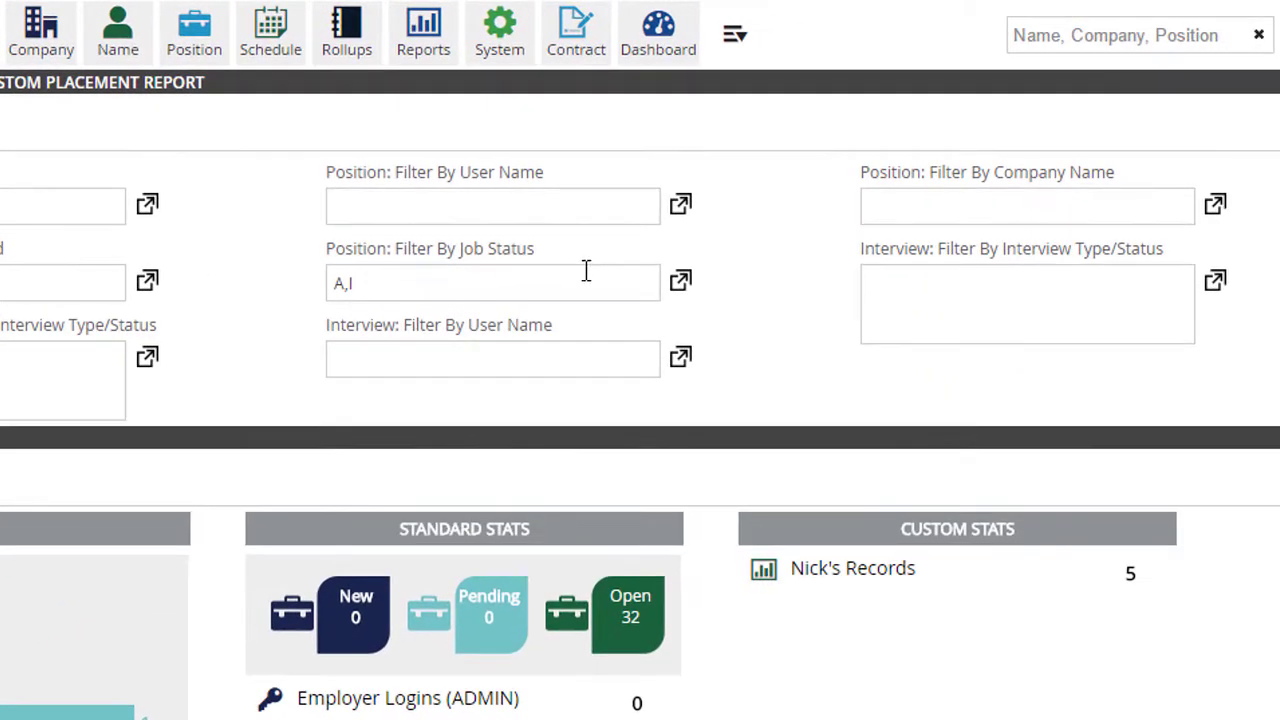
pyautogui.moveTo(560, 277); pyautogui.dragTo(236, 274)
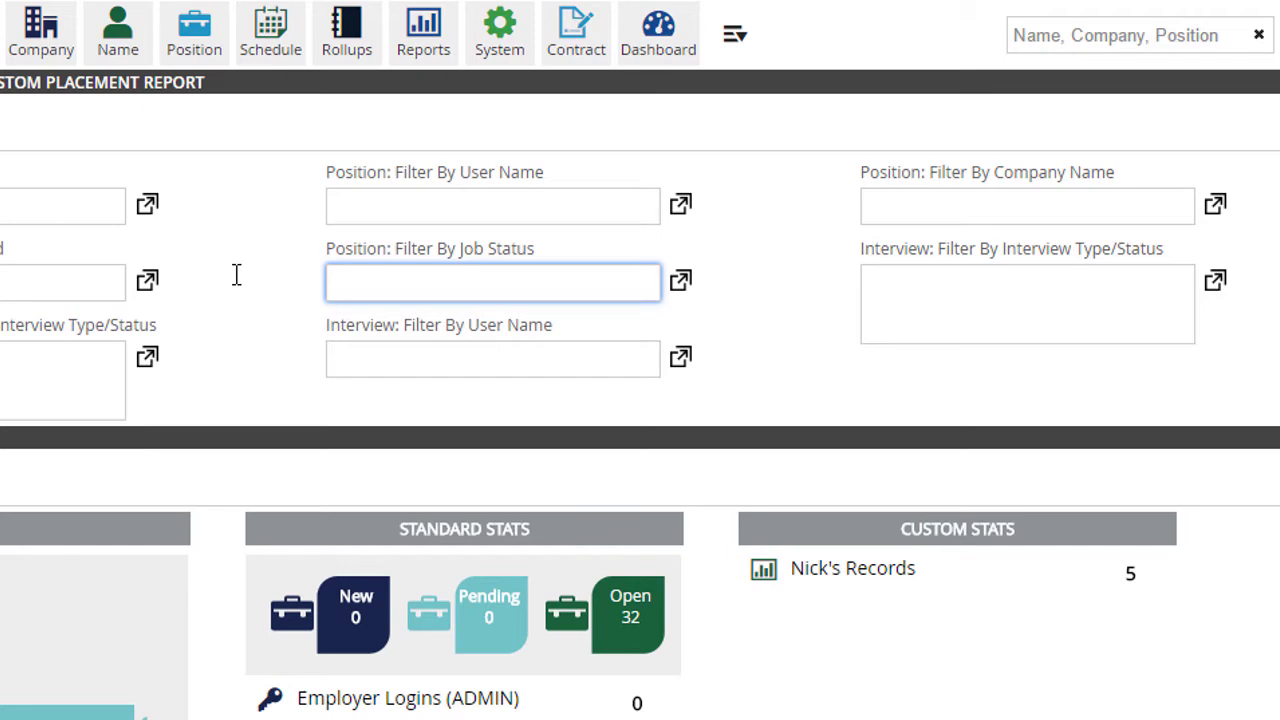
# Step: Select Placements with all their types, including Contract/Temp, for the Interview Type/Status filter
pyautogui.click(1214, 284)
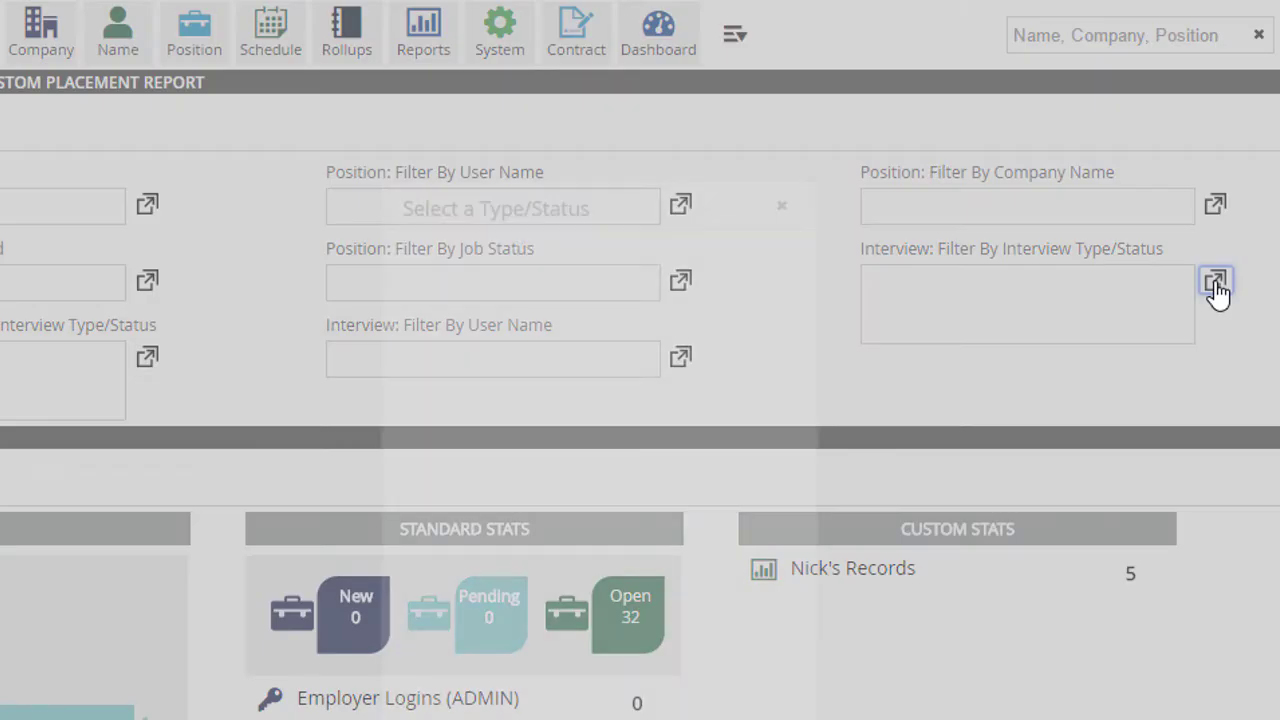
pyautogui.moveTo(788, 293); pyautogui.dragTo(790, 640)
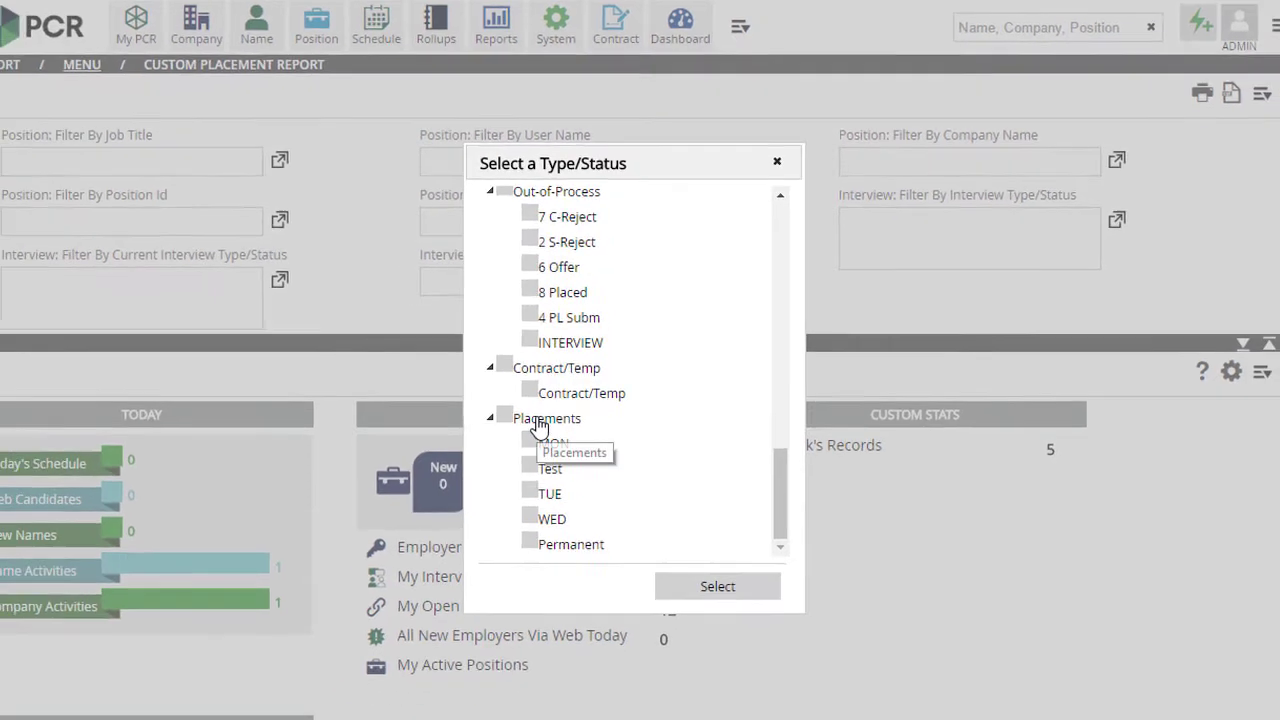
pyautogui.click(538, 420)
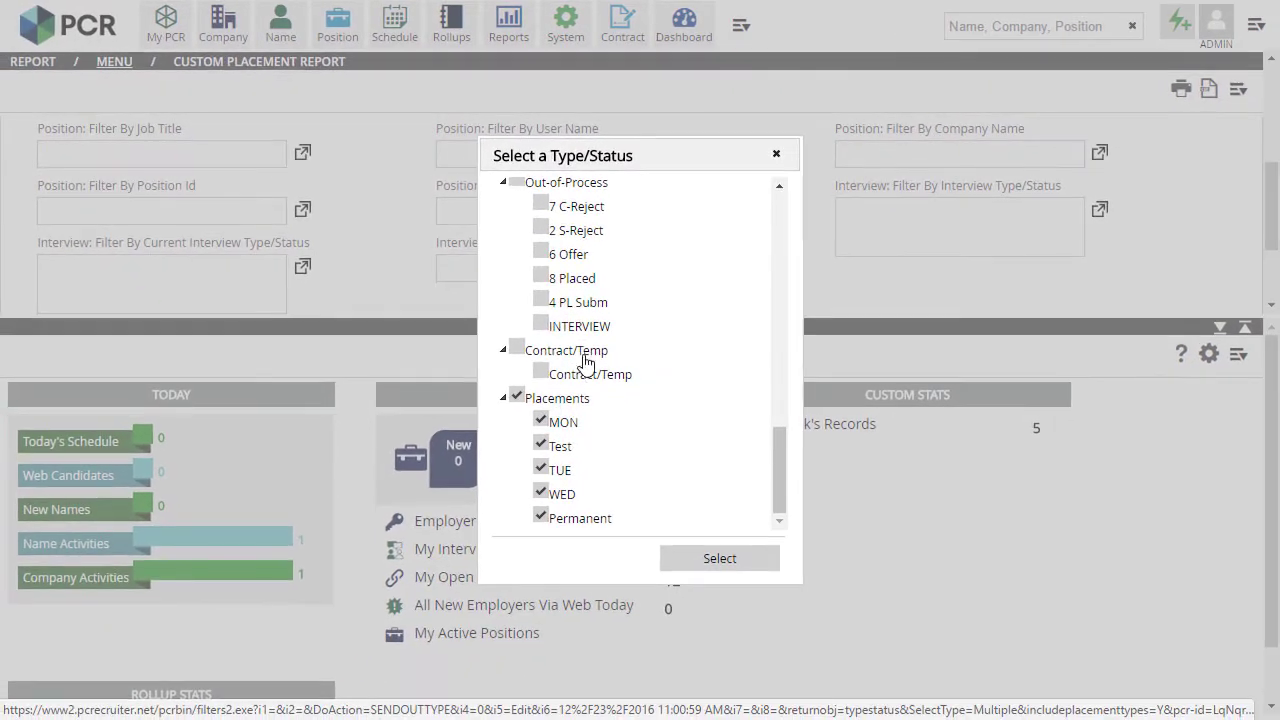
pyautogui.click(732, 561)
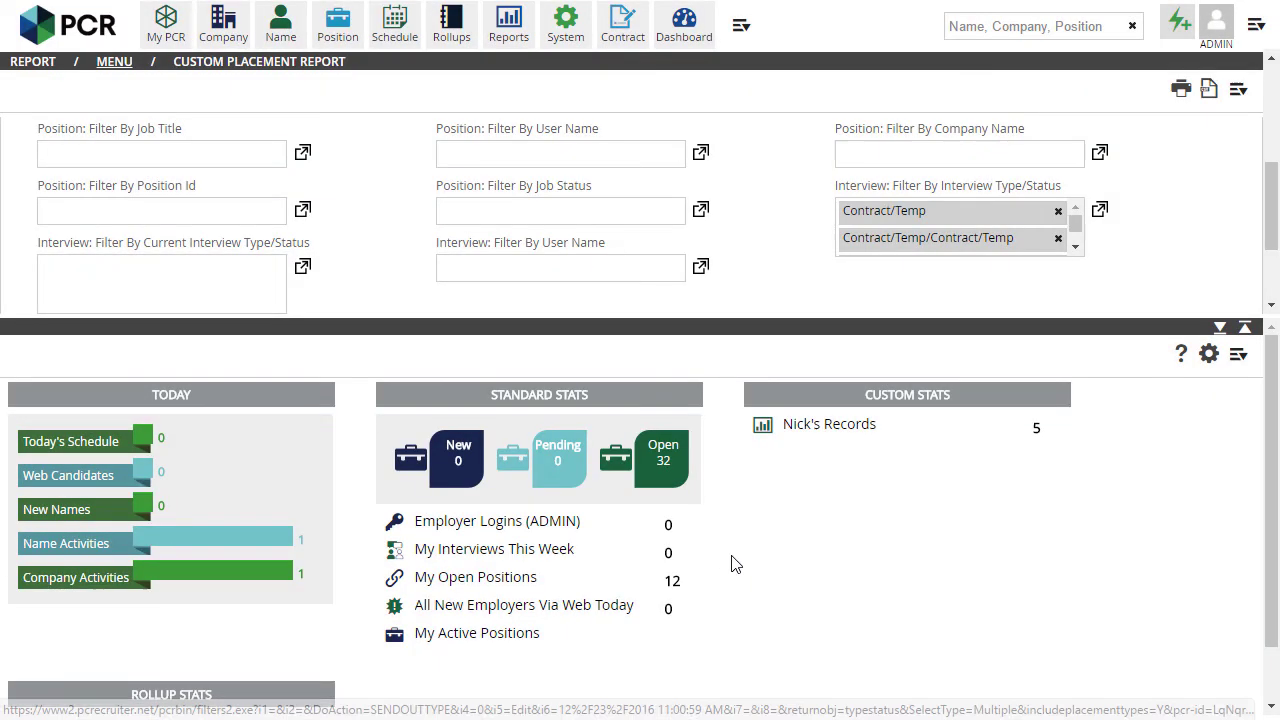
# Step: Export the filtered Custom Placement Report to Exported.csv and open it in Excel
pyautogui.click(1212, 96)
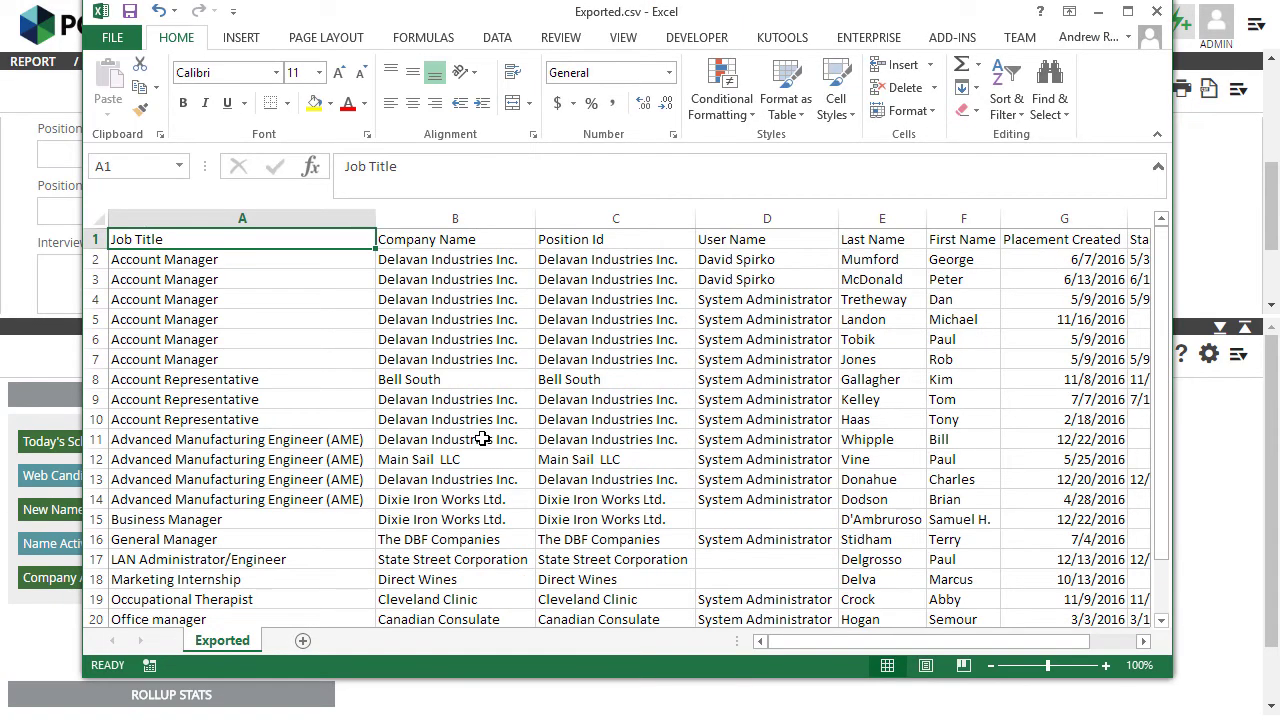